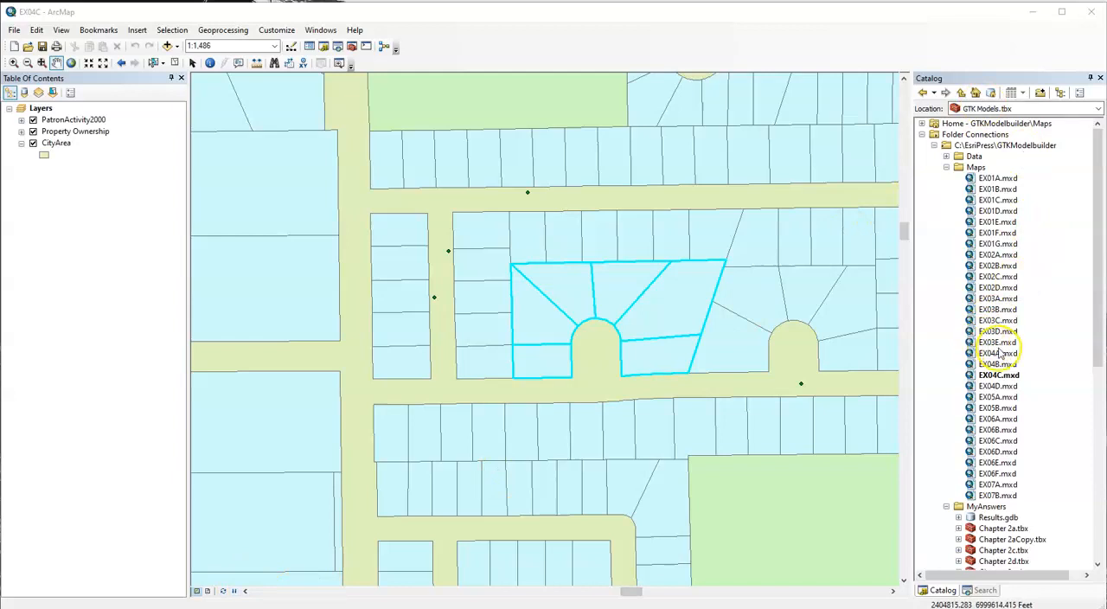
# Open the EX04A.mxd map document and collapse the Maps, MyAnswers and System Toolboxes branches of the catalog tree.
pyautogui.doubleClick(997, 353)
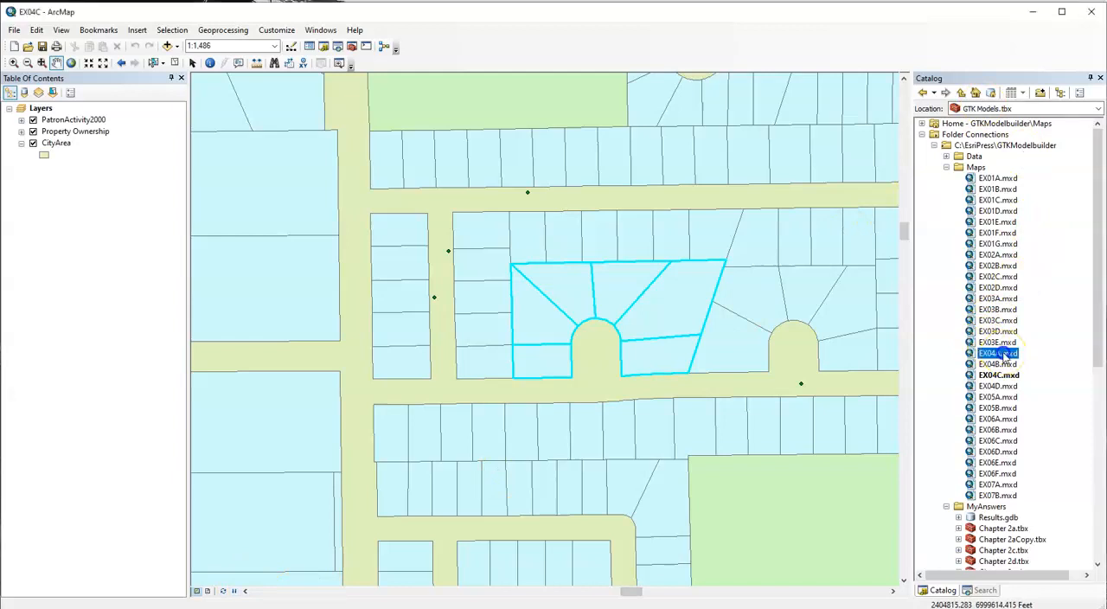
pyautogui.click(541, 343)
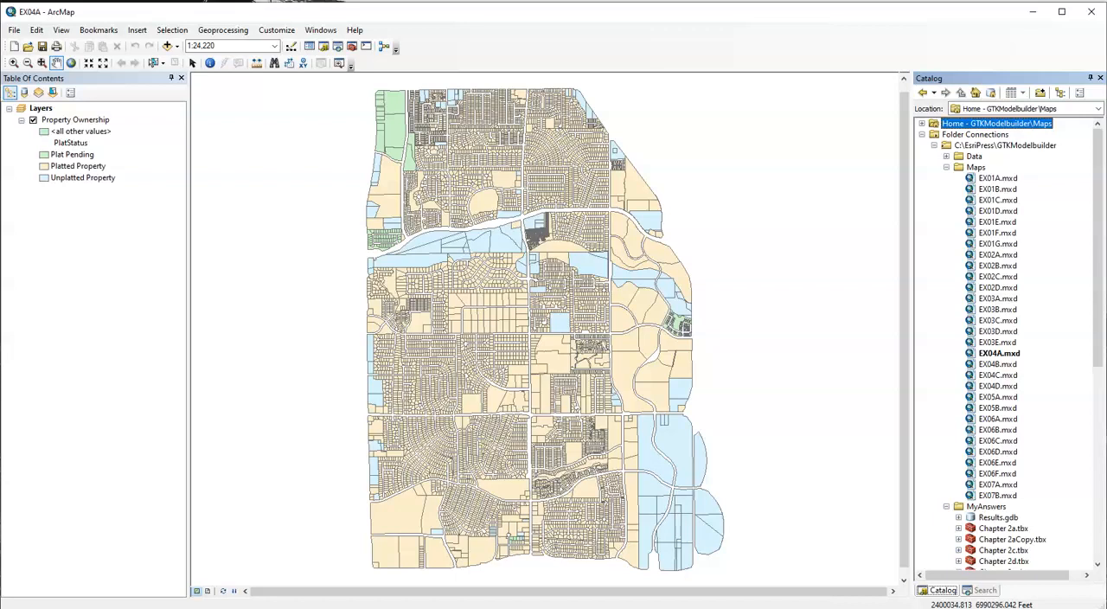
pyautogui.click(946, 167)
pyautogui.click(946, 178)
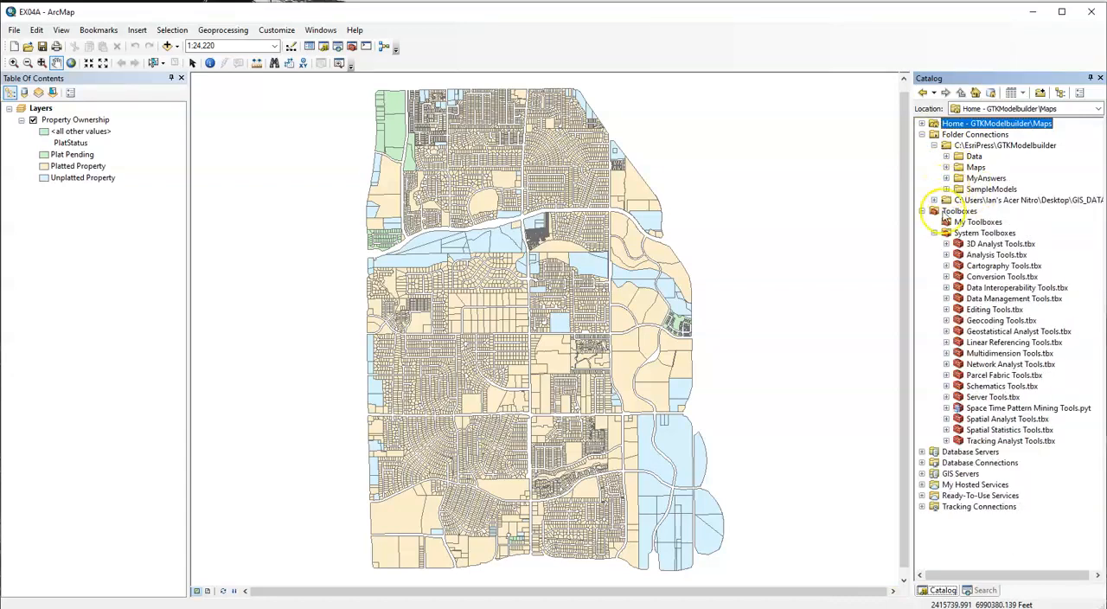
pyautogui.click(934, 233)
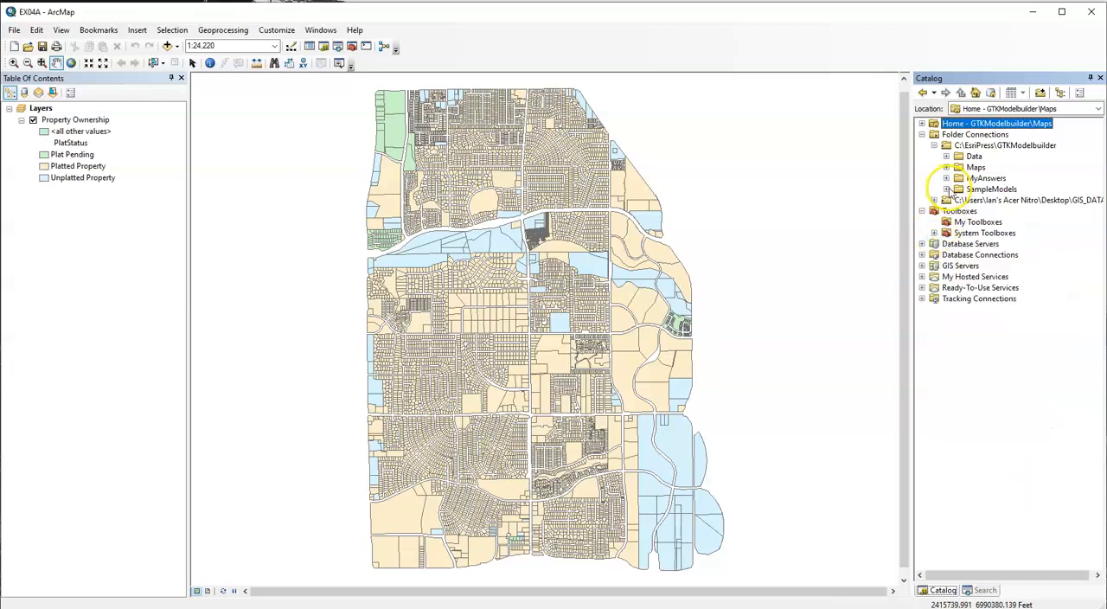
# Copy the Chapter 4a.tbx toolbox from the SampleModels folder into the MyAnswers folder.
pyautogui.click(946, 189)
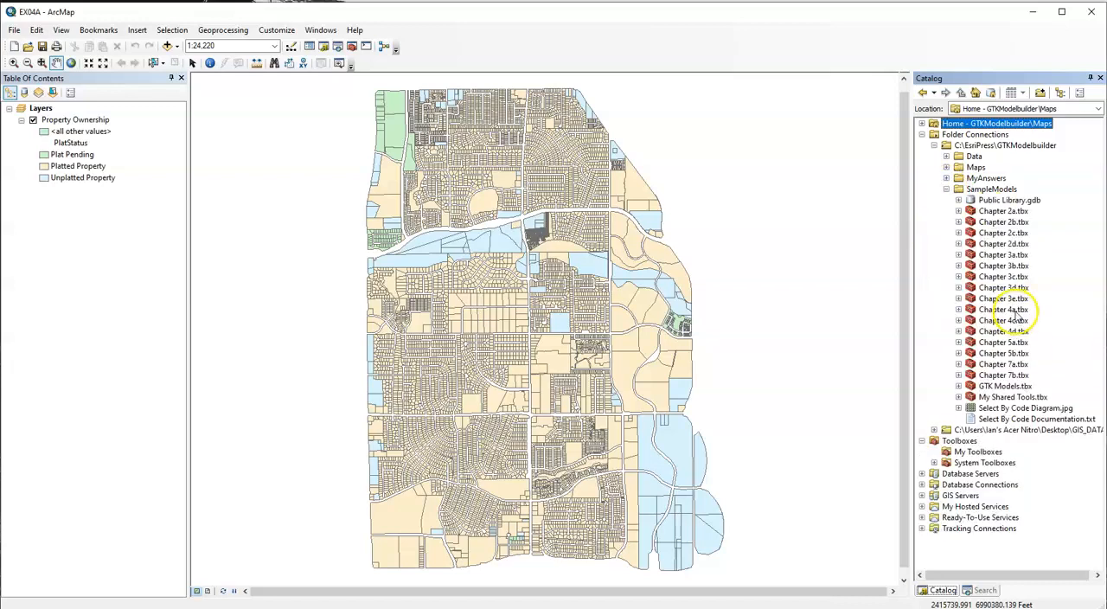
pyautogui.click(1010, 309)
pyautogui.rightClick(1021, 309)
pyautogui.click(1040, 321)
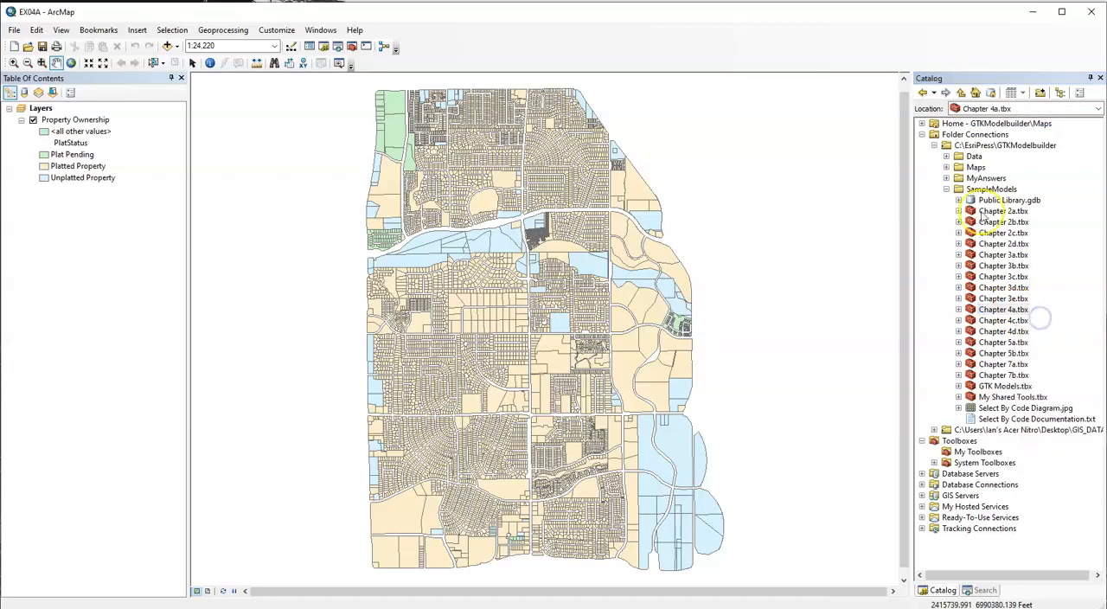
pyautogui.click(946, 178)
pyautogui.click(977, 179)
pyautogui.rightClick(978, 179)
pyautogui.click(1021, 200)
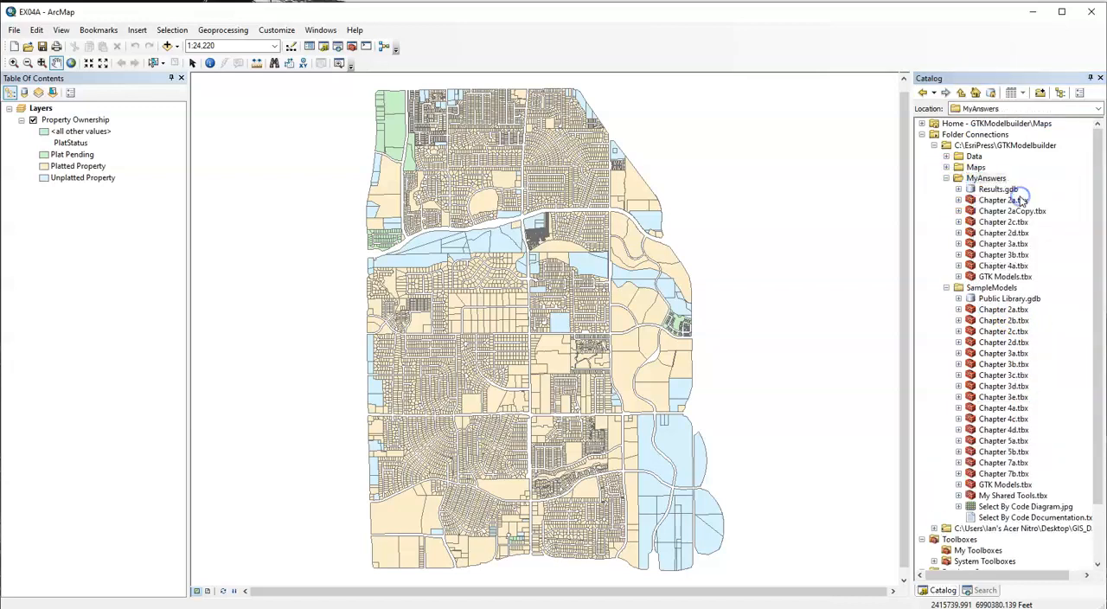
# Open the Buffer Parcels model from the Chapter 4a toolbox in MyAnswers for editing, and fit its diagram in an enlarged window.
pyautogui.click(1010, 266)
pyautogui.click(978, 267)
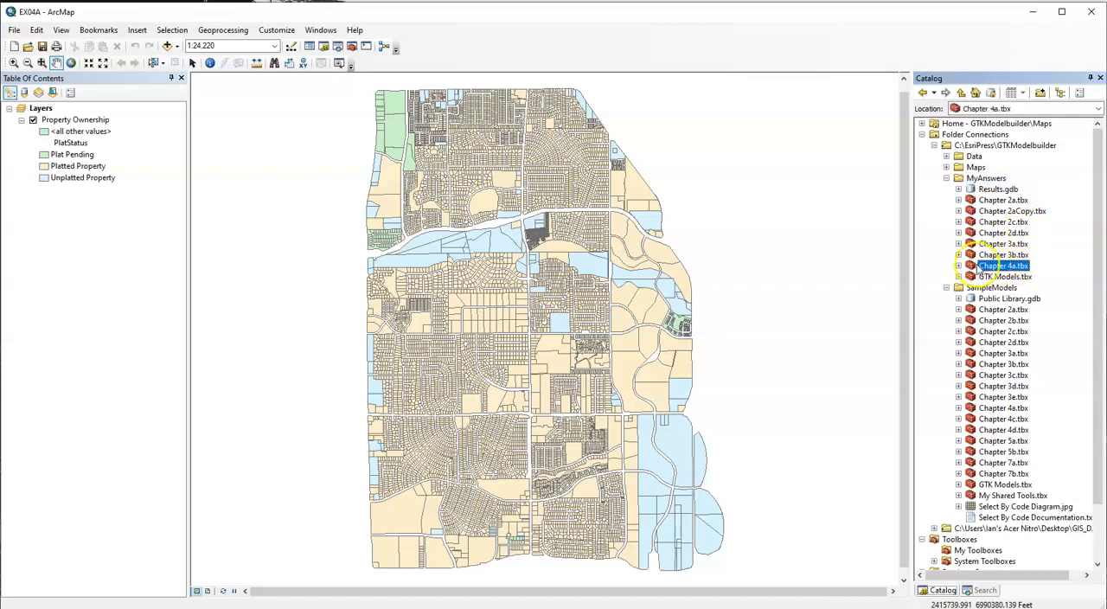
pyautogui.click(959, 269)
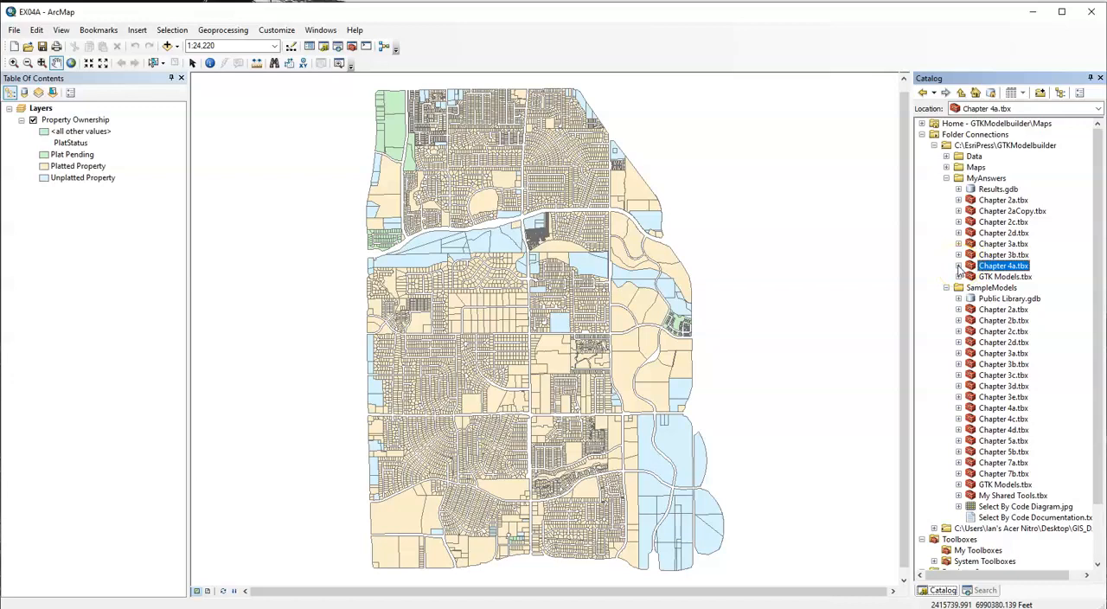
pyautogui.click(959, 269)
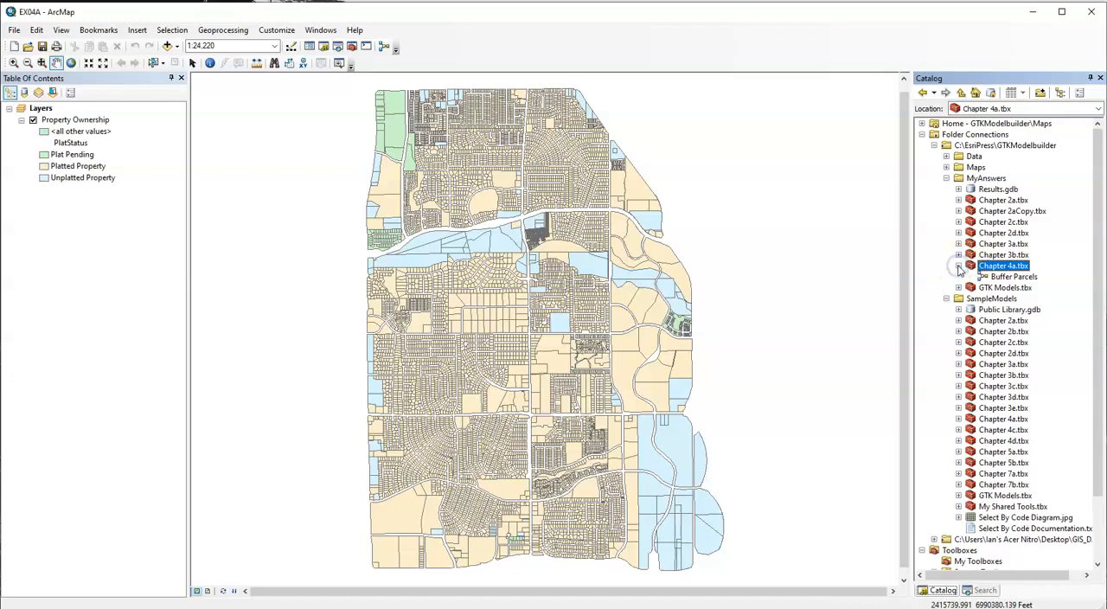
pyautogui.rightClick(1029, 278)
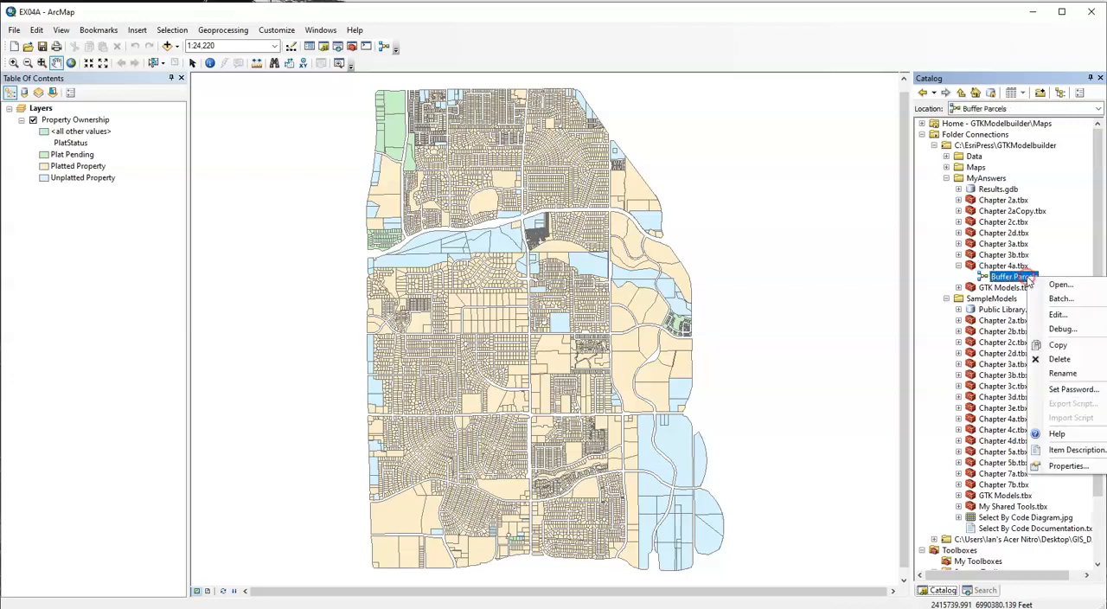
pyautogui.click(1062, 311)
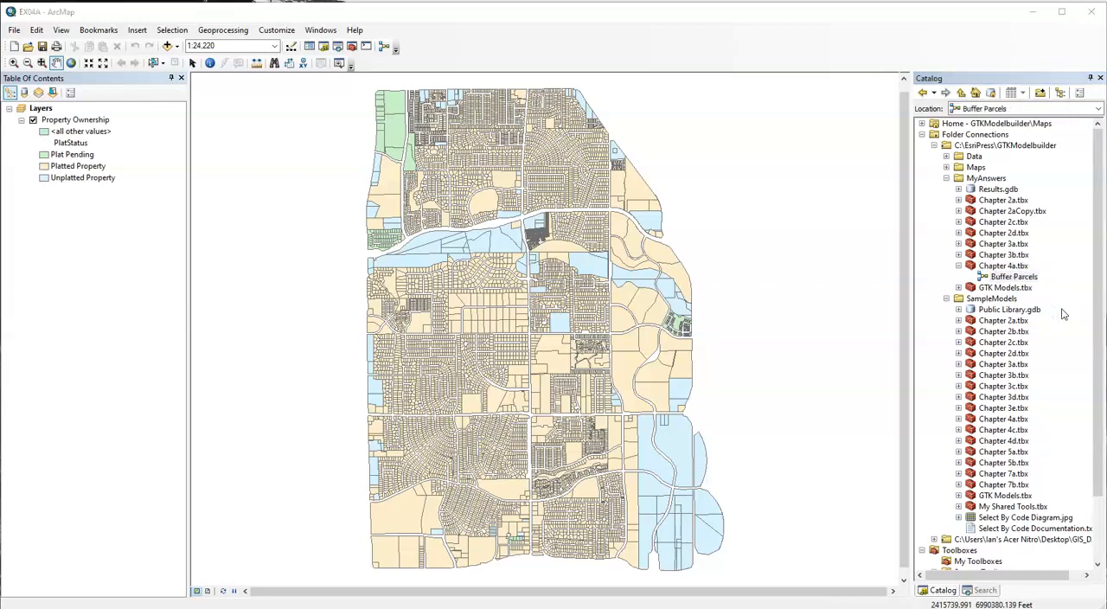
pyautogui.moveTo(456, 250); pyautogui.dragTo(346, 93)
pyautogui.click(489, 255)
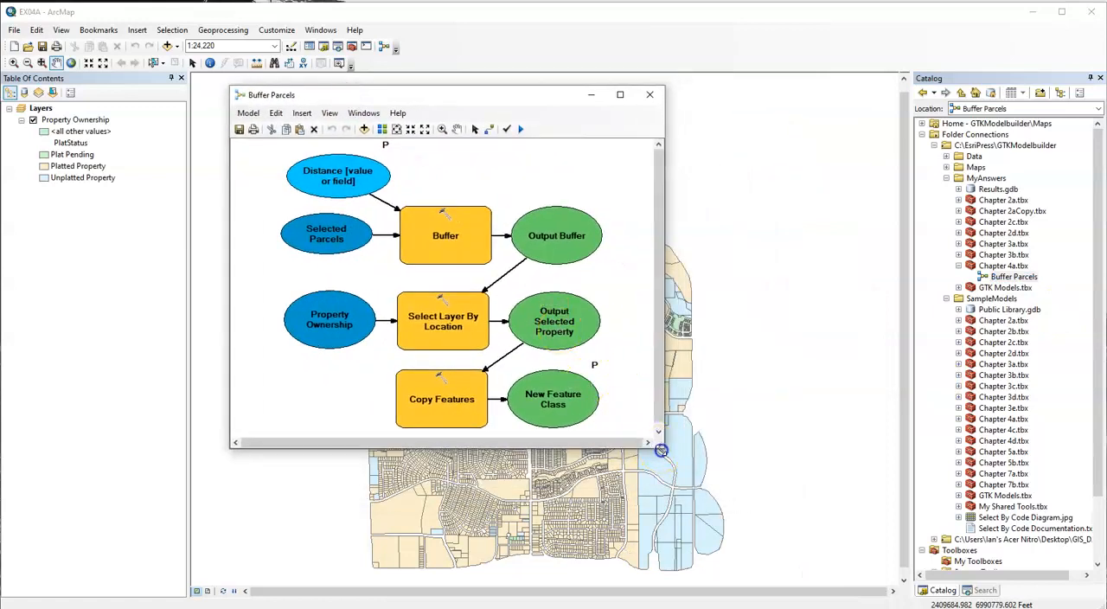
pyautogui.moveTo(662, 448); pyautogui.dragTo(688, 476)
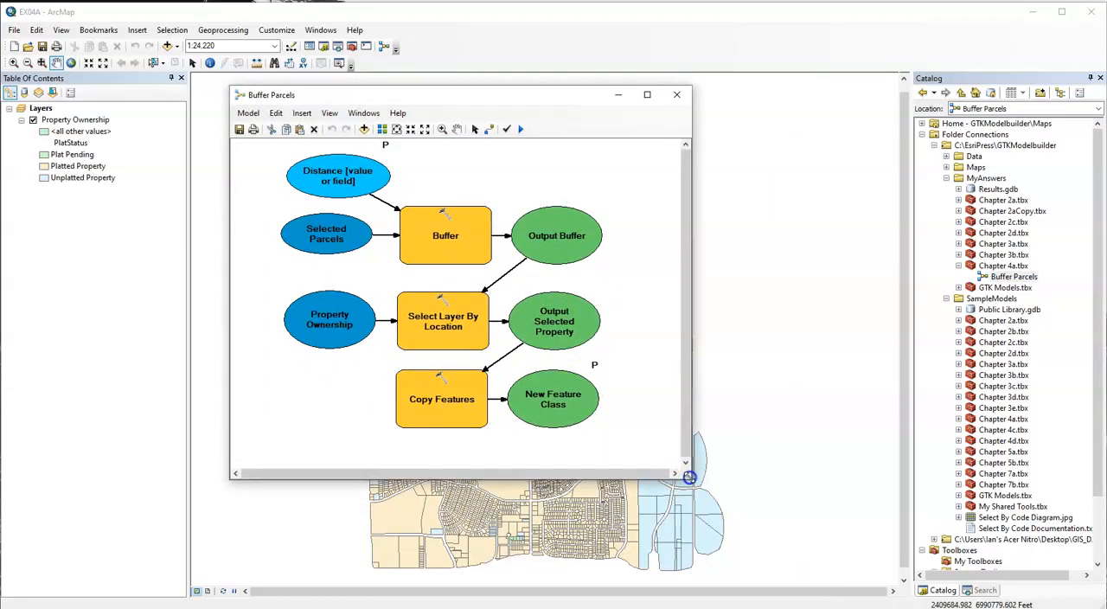
pyautogui.click(397, 129)
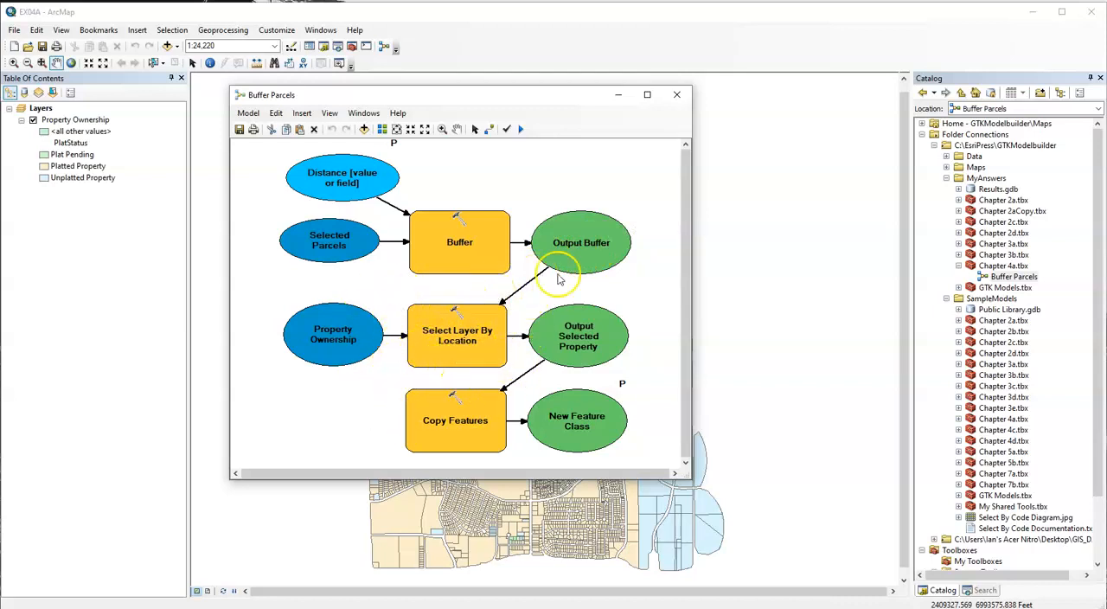
pyautogui.moveTo(609, 227)
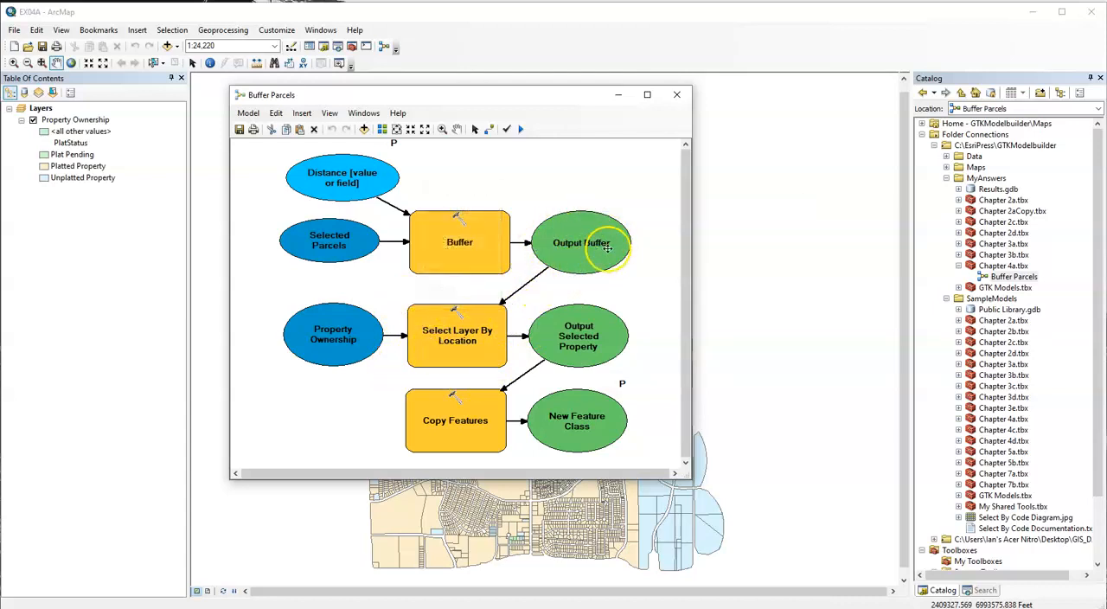
pyautogui.moveTo(608, 247)
pyautogui.click(611, 262)
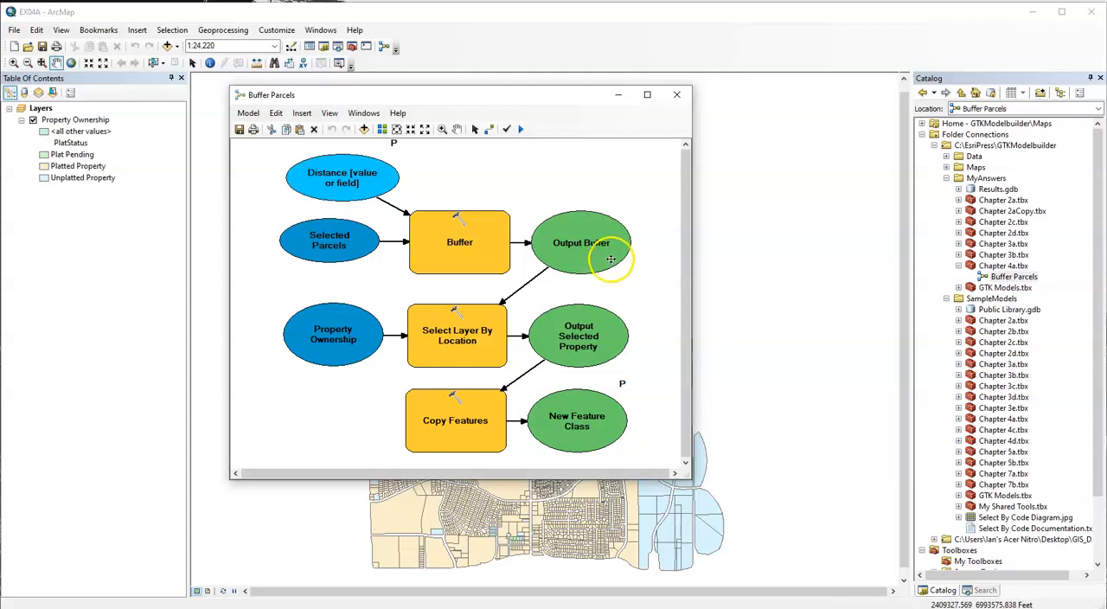
# In the Buffer Parcels model properties, override the Workspace environment settings for both Current Workspace and Scratch Workspace.
pyautogui.click(249, 113)
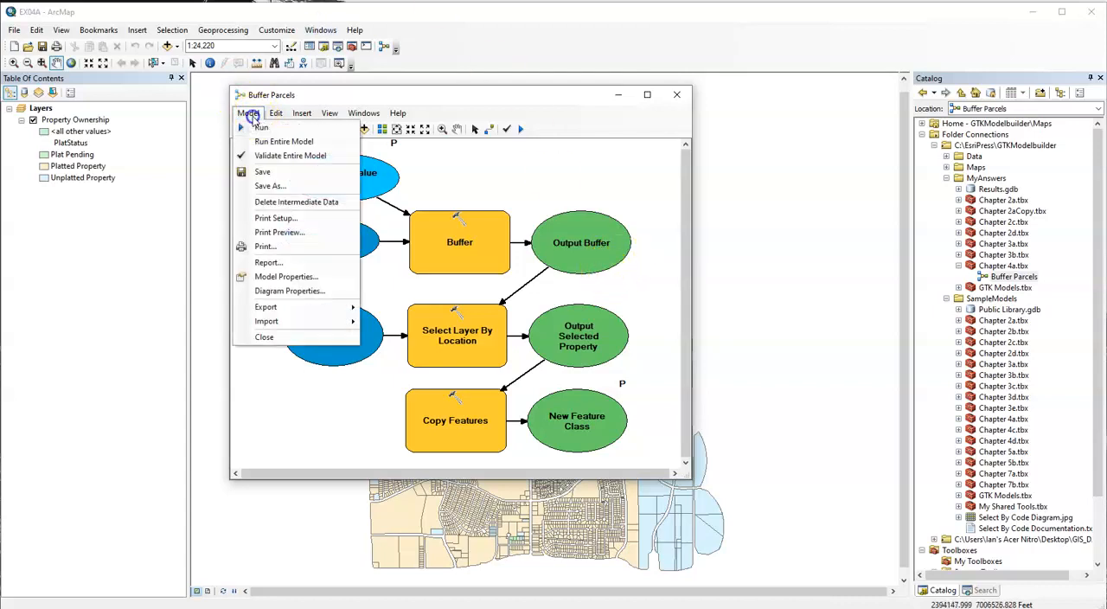
pyautogui.click(313, 279)
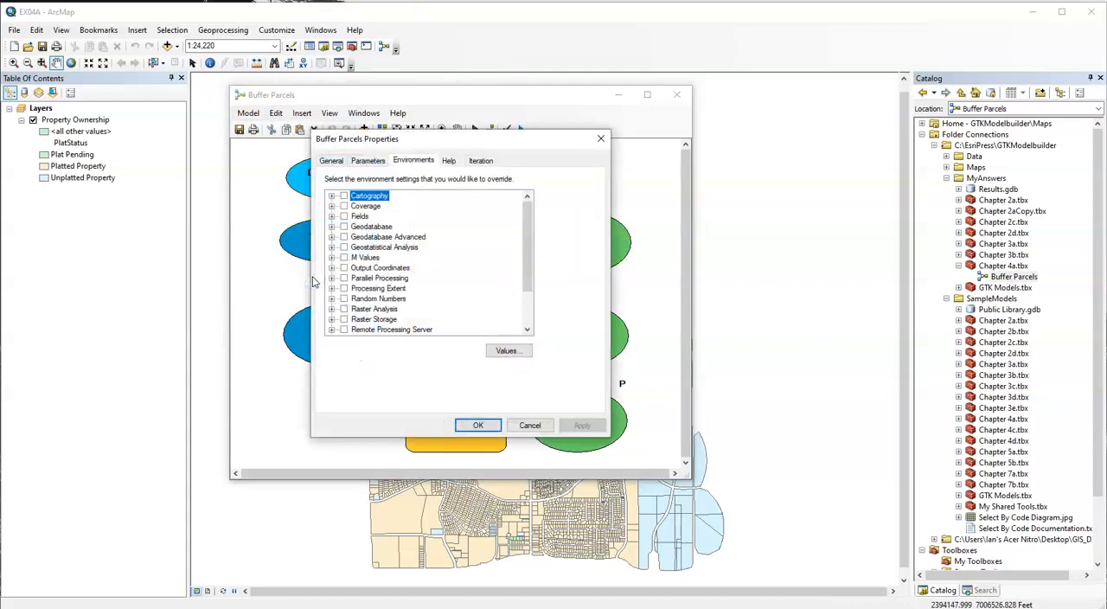
pyautogui.click(418, 161)
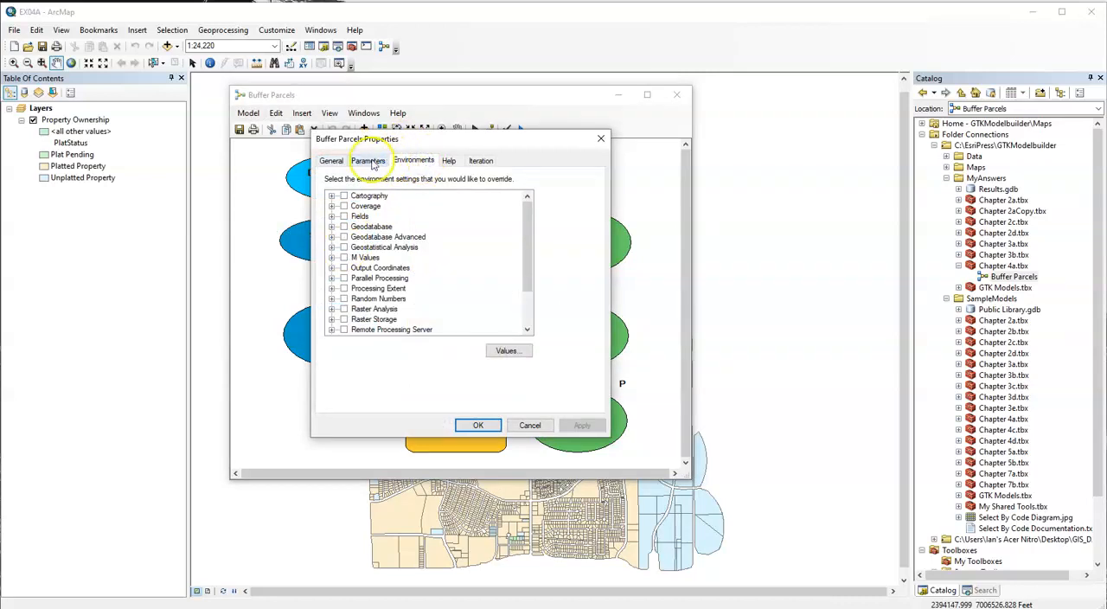
pyautogui.click(334, 164)
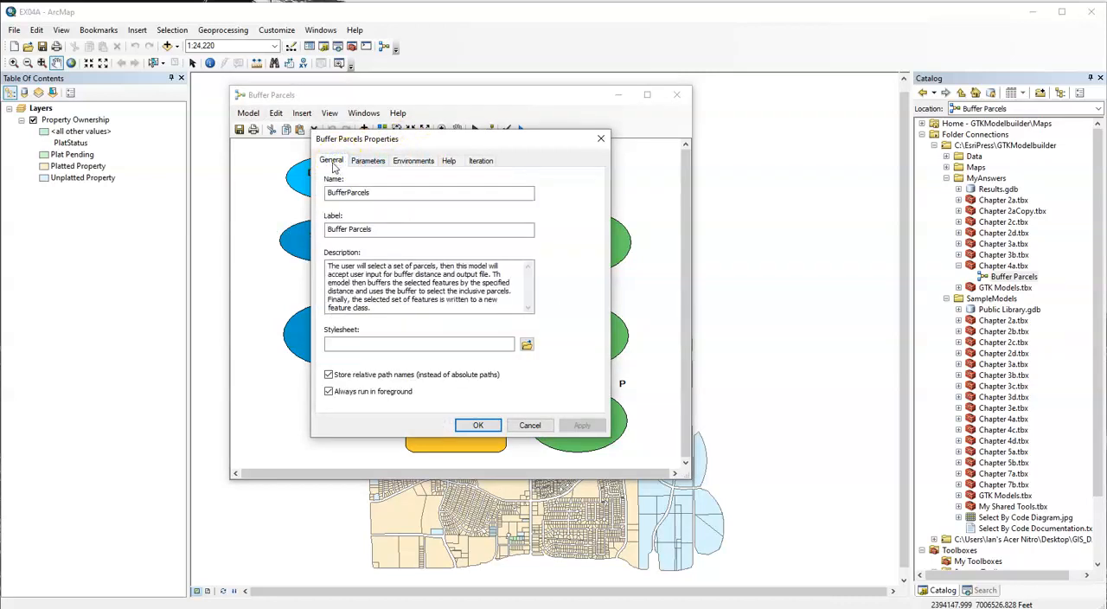
pyautogui.click(405, 162)
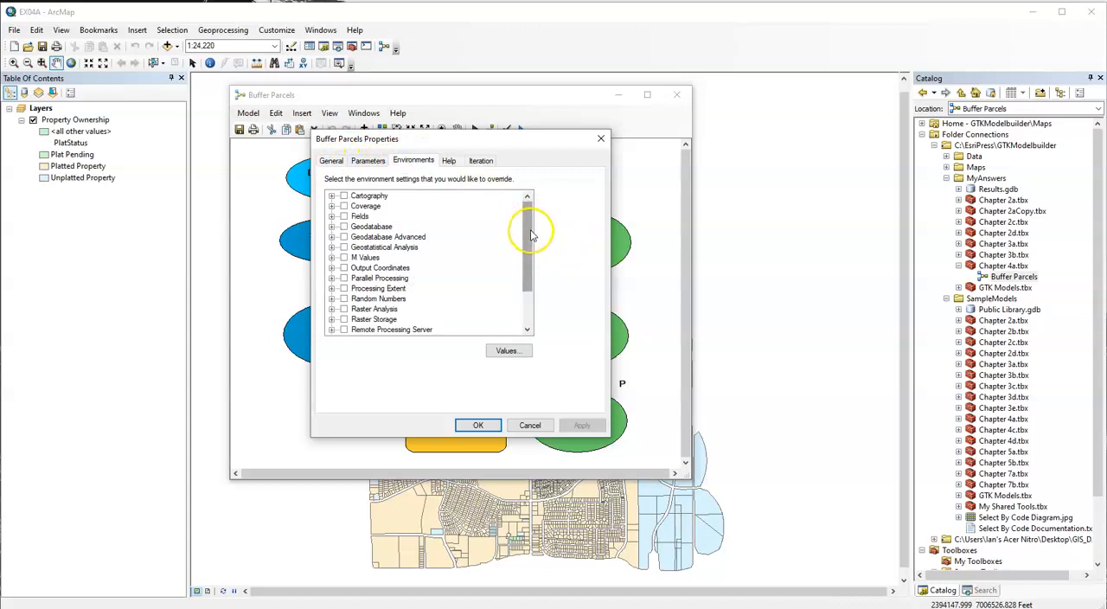
pyautogui.moveTo(526, 232); pyautogui.dragTo(527, 275)
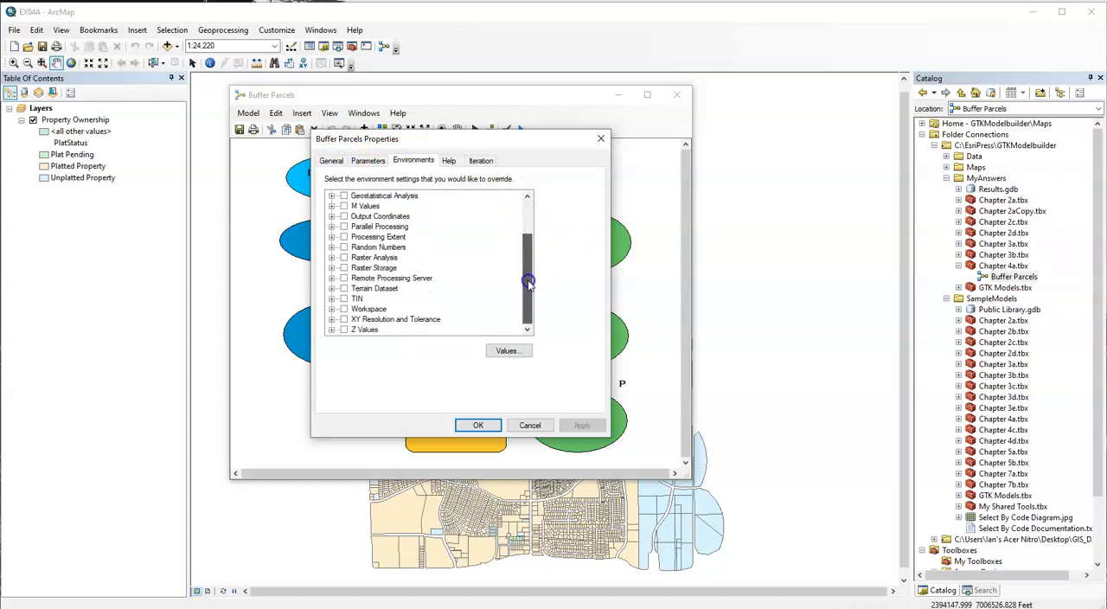
pyautogui.click(344, 309)
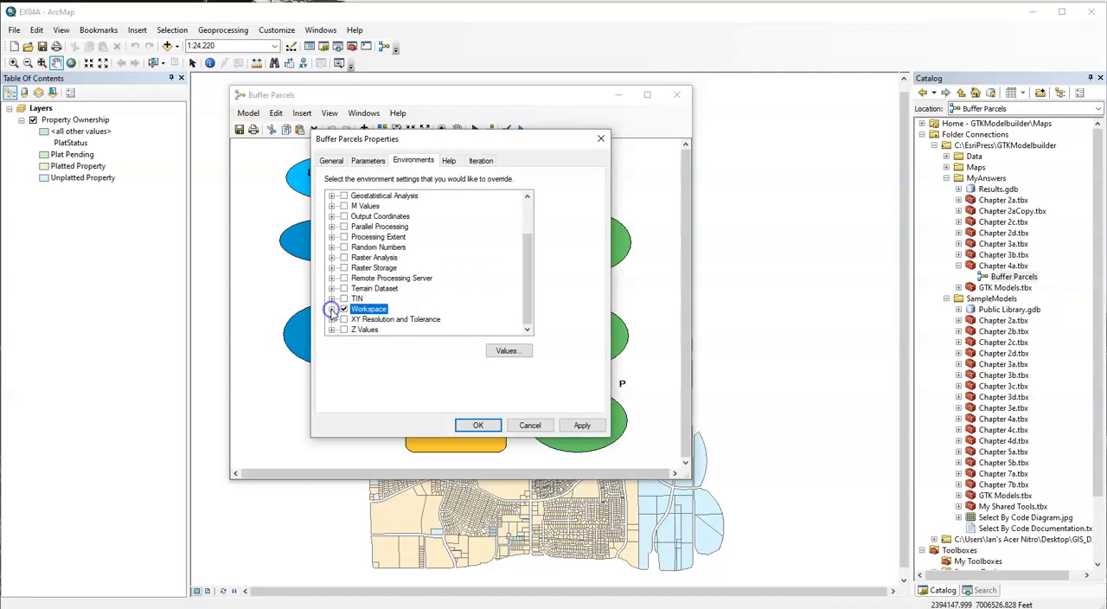
pyautogui.click(331, 310)
pyautogui.click(333, 310)
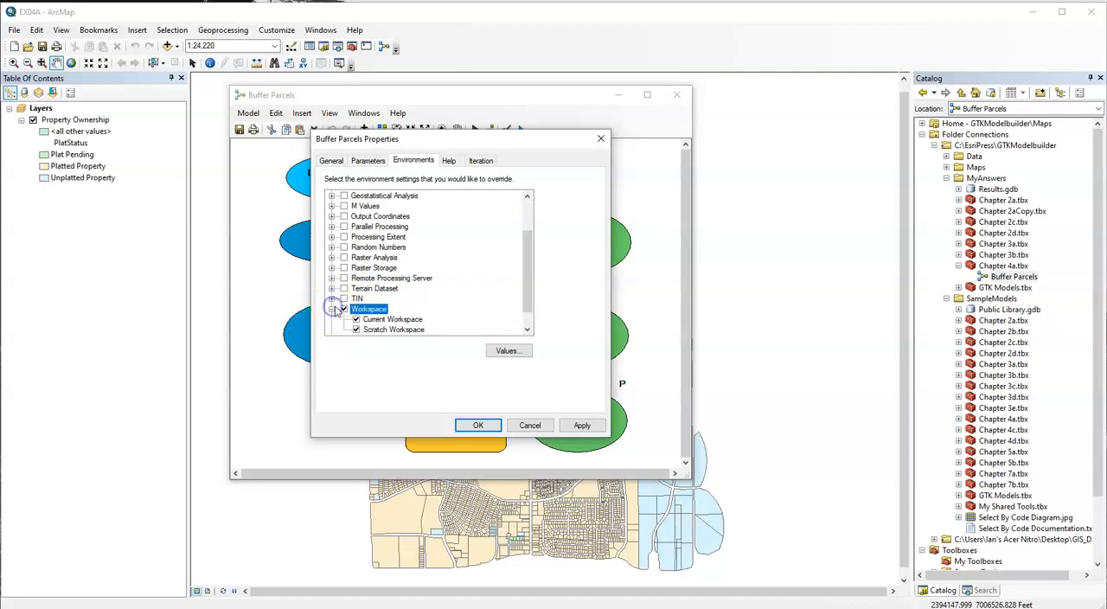
pyautogui.scroll(-1, 395, 309)
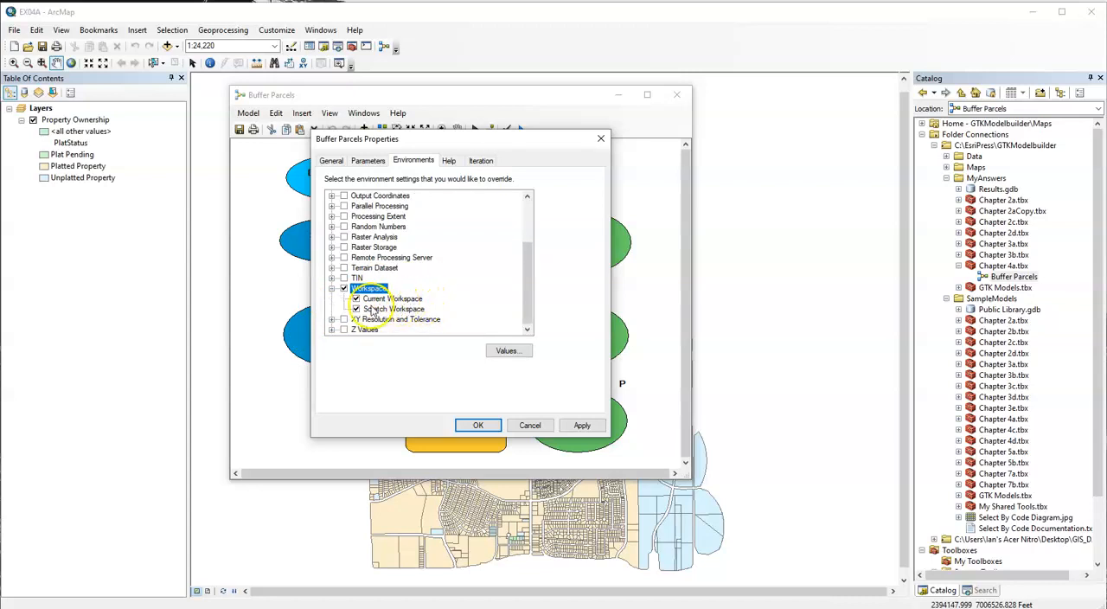
# Review the workspace paths and accept CityOfOleander.mdb\Property Data as the model's current workspace and CityOfOleander.mdb\Templates as its scratch workspace.
pyautogui.click(505, 350)
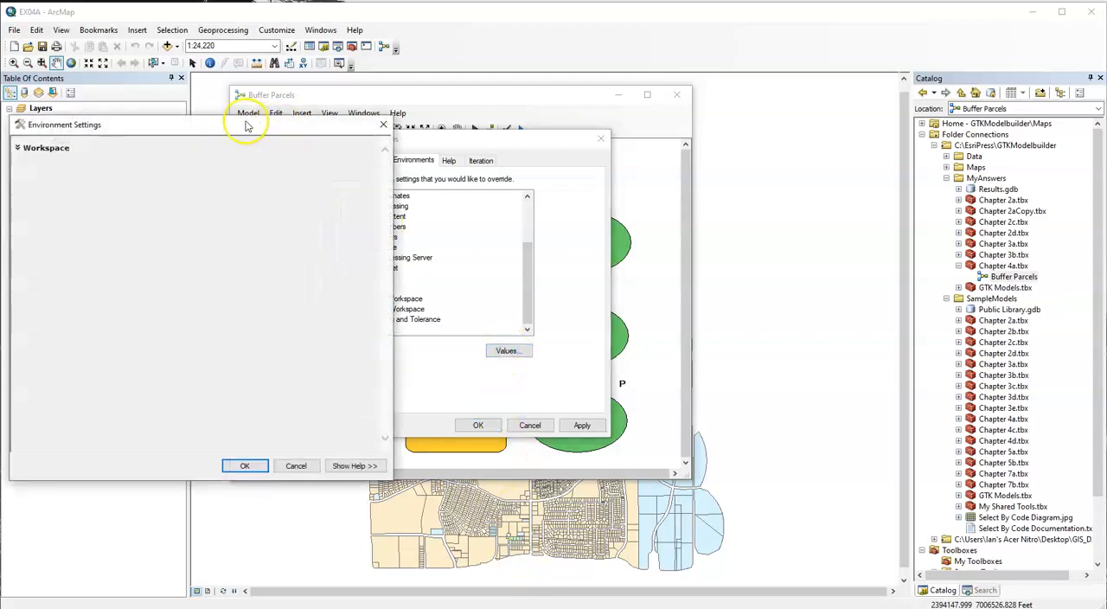
pyautogui.moveTo(248, 124); pyautogui.dragTo(527, 103)
pyautogui.click(316, 135)
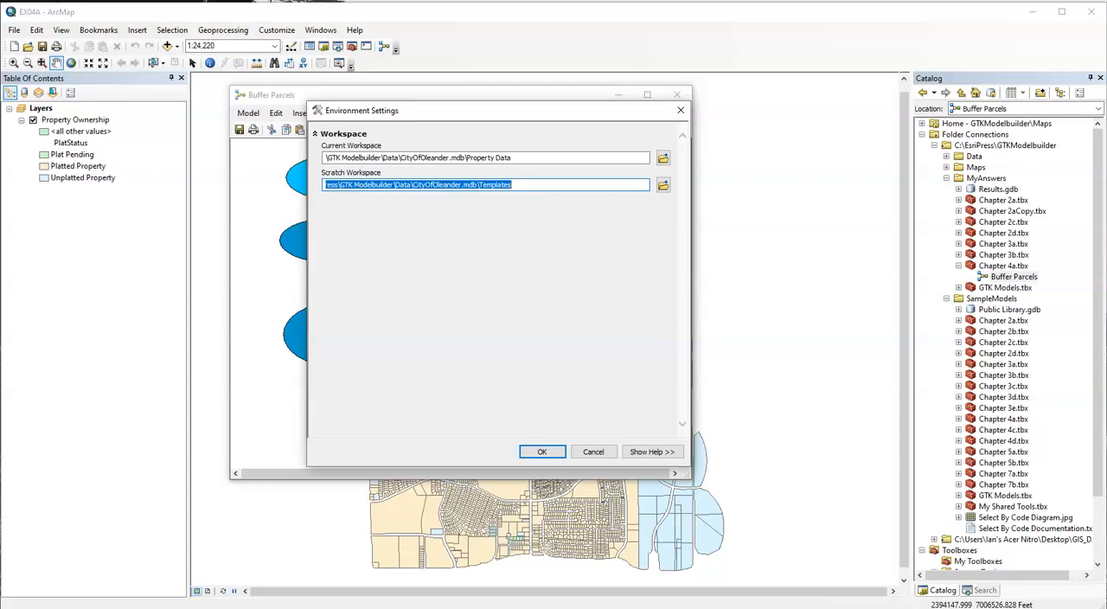
pyautogui.click(546, 156)
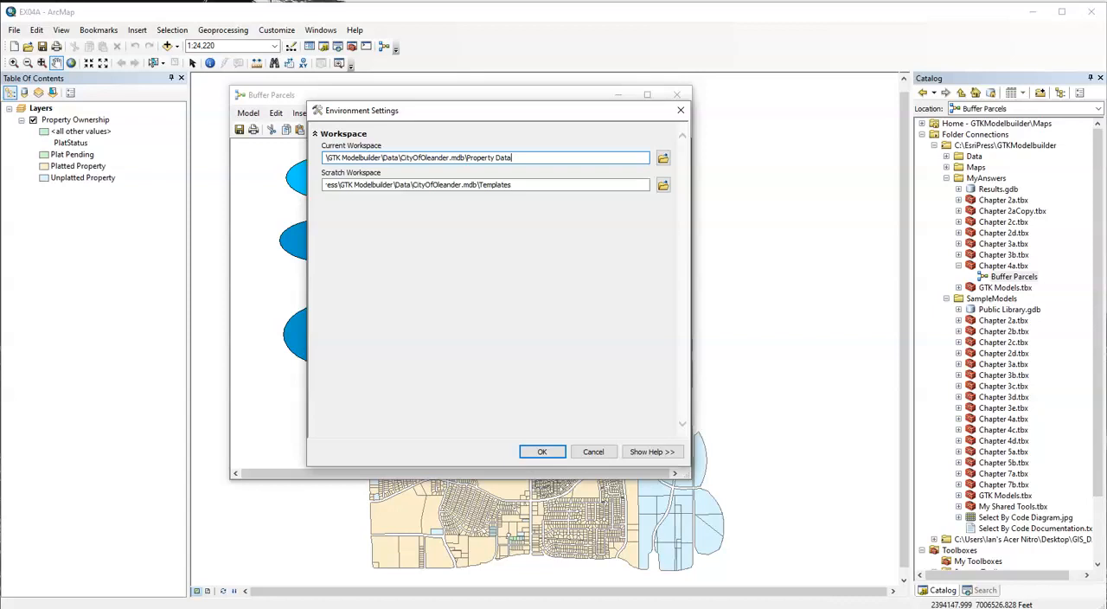
pyautogui.click(528, 156)
pyautogui.moveTo(465, 157); pyautogui.dragTo(549, 160)
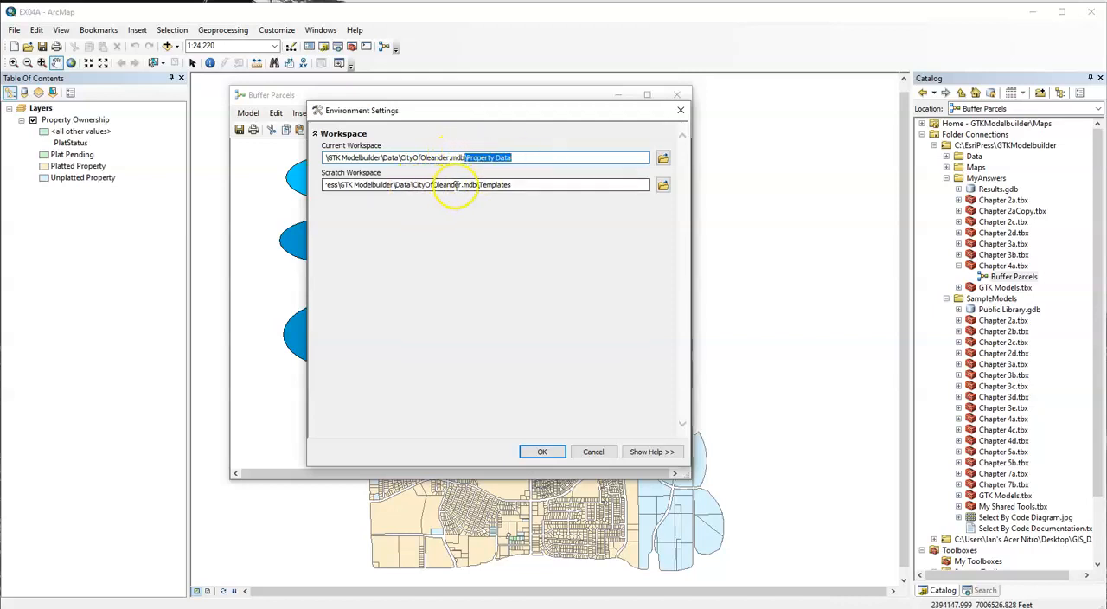
pyautogui.moveTo(477, 185); pyautogui.dragTo(523, 189)
pyautogui.click(526, 185)
pyautogui.click(519, 158)
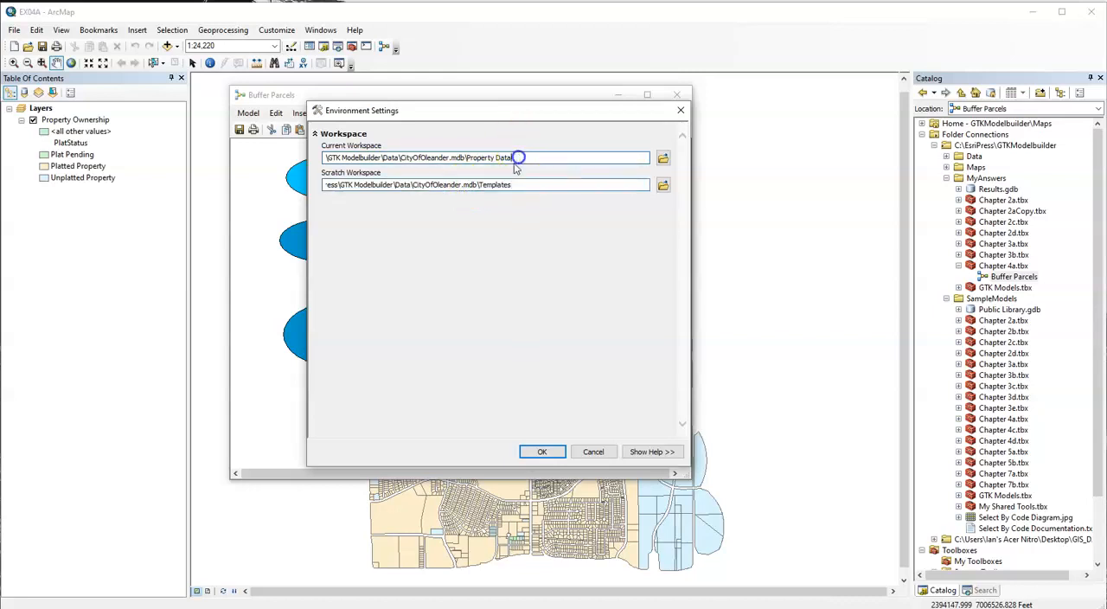
pyautogui.click(513, 183)
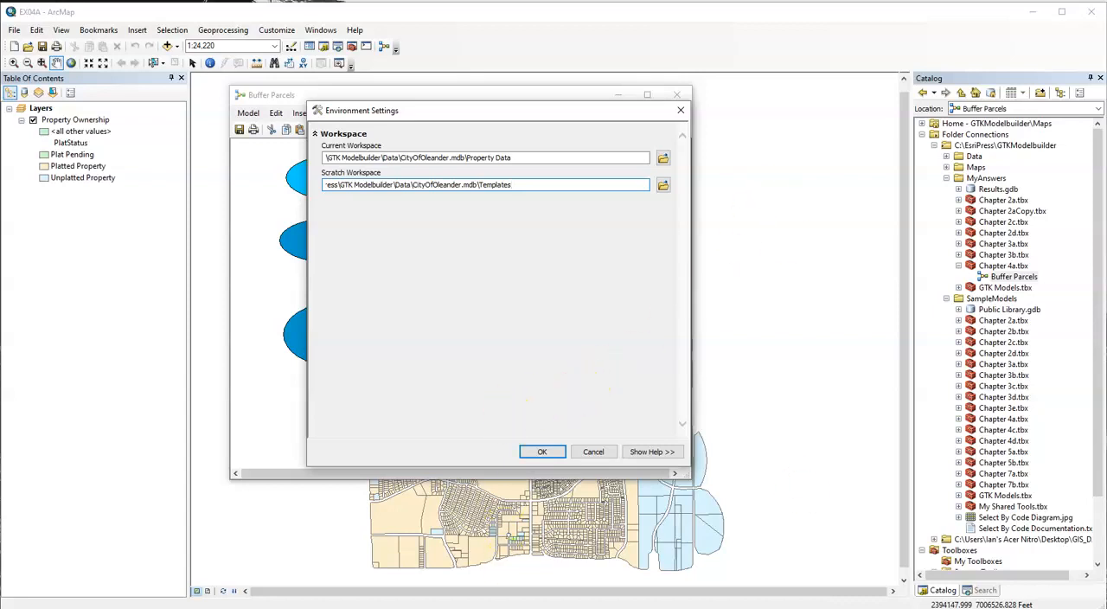
pyautogui.click(536, 451)
pyautogui.click(480, 426)
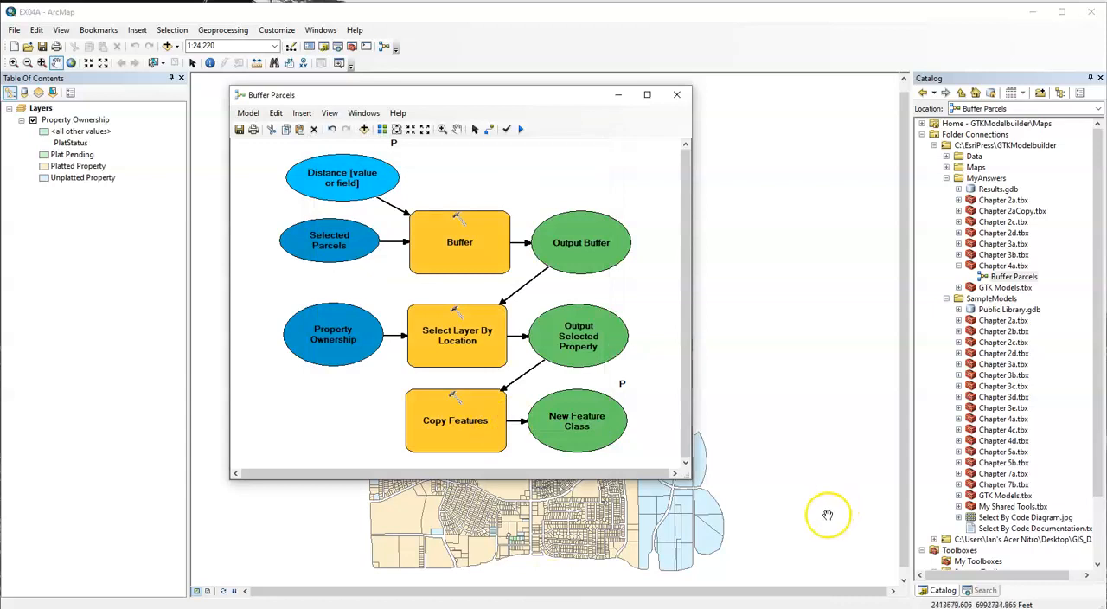
# Set both the New Feature Class and Output Buffer elements of the Buffer Parcels model as Managed data.
pyautogui.moveTo(578, 398)
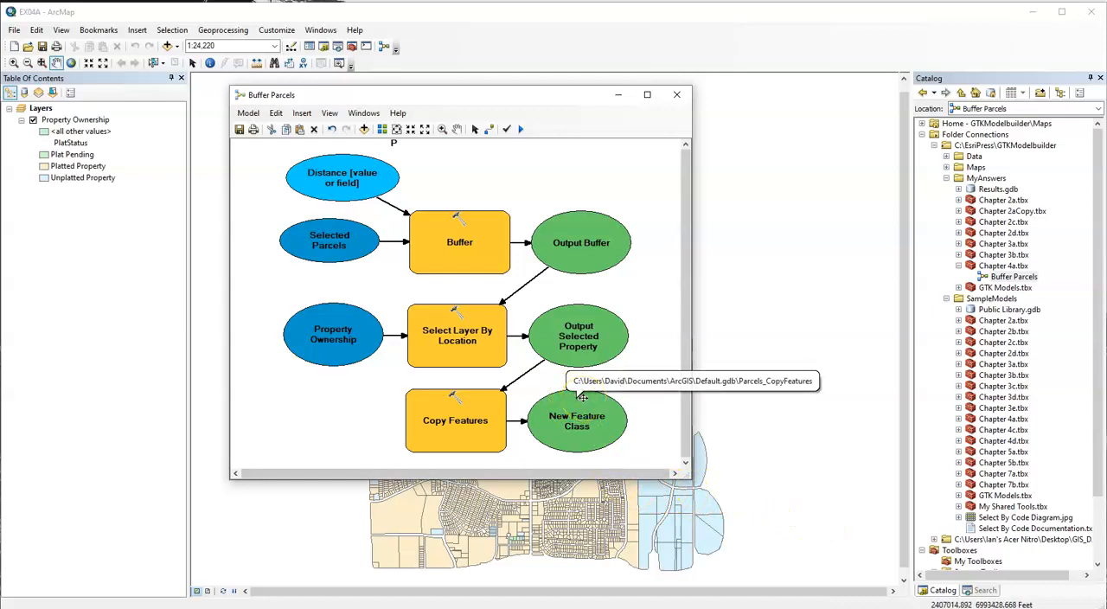
pyautogui.rightClick(586, 406)
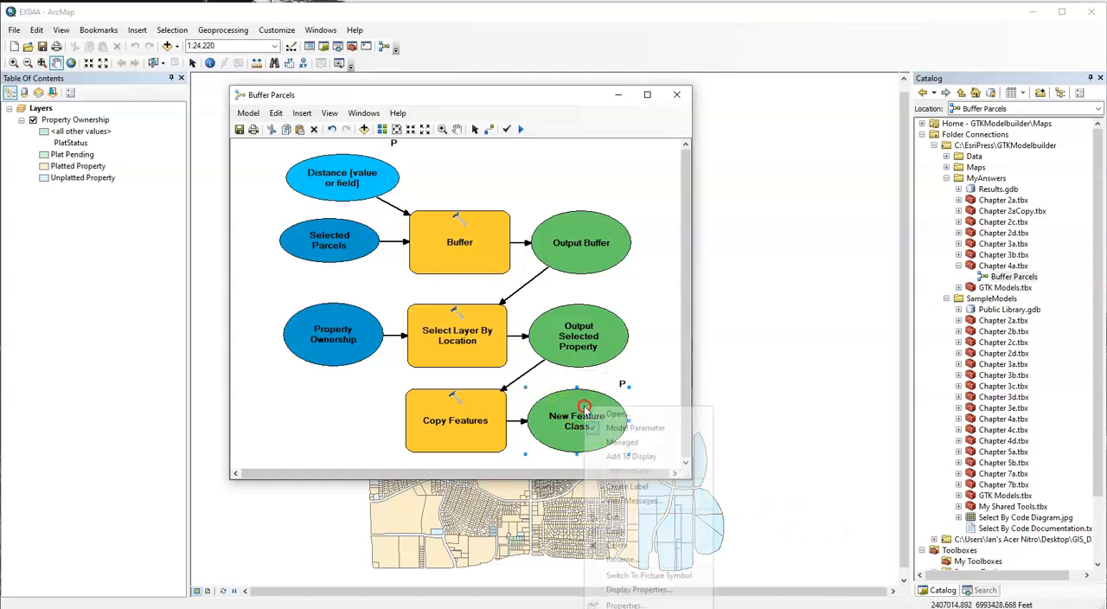
pyautogui.click(655, 442)
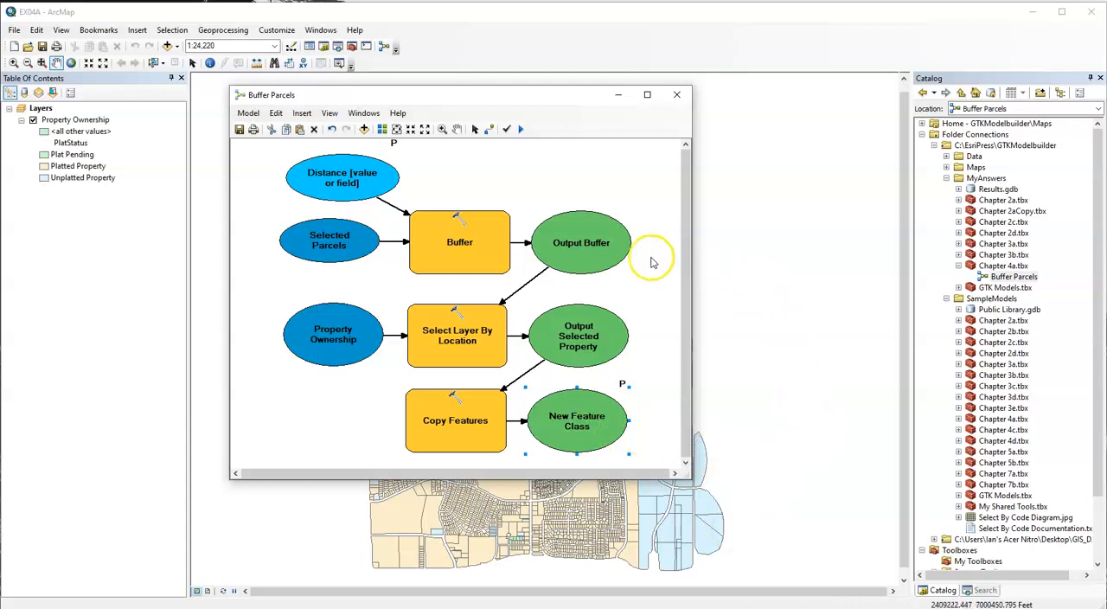
pyautogui.rightClick(605, 230)
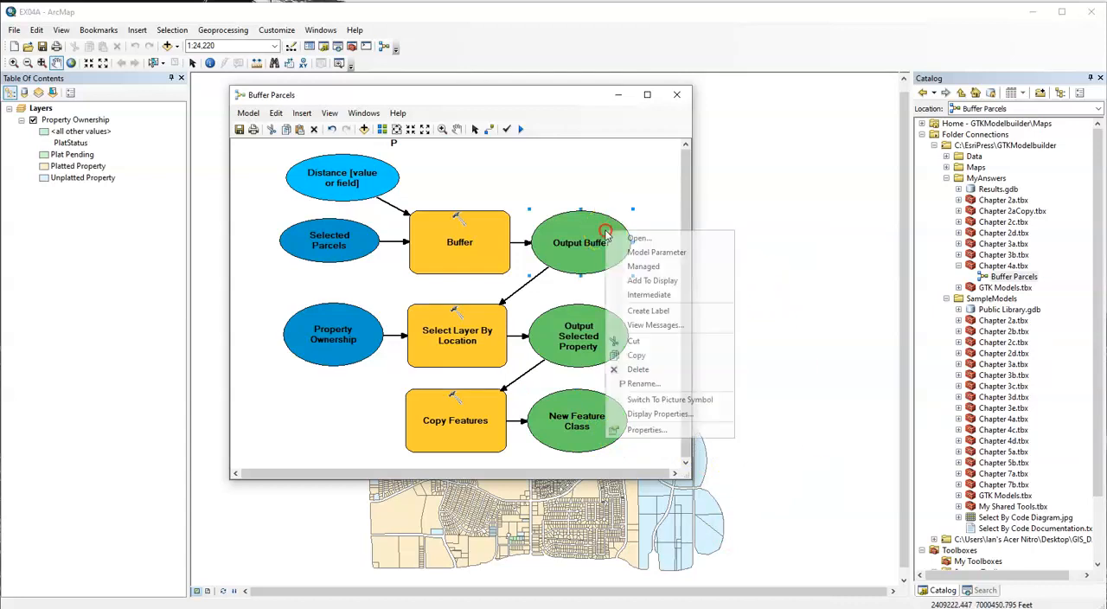
pyautogui.click(668, 268)
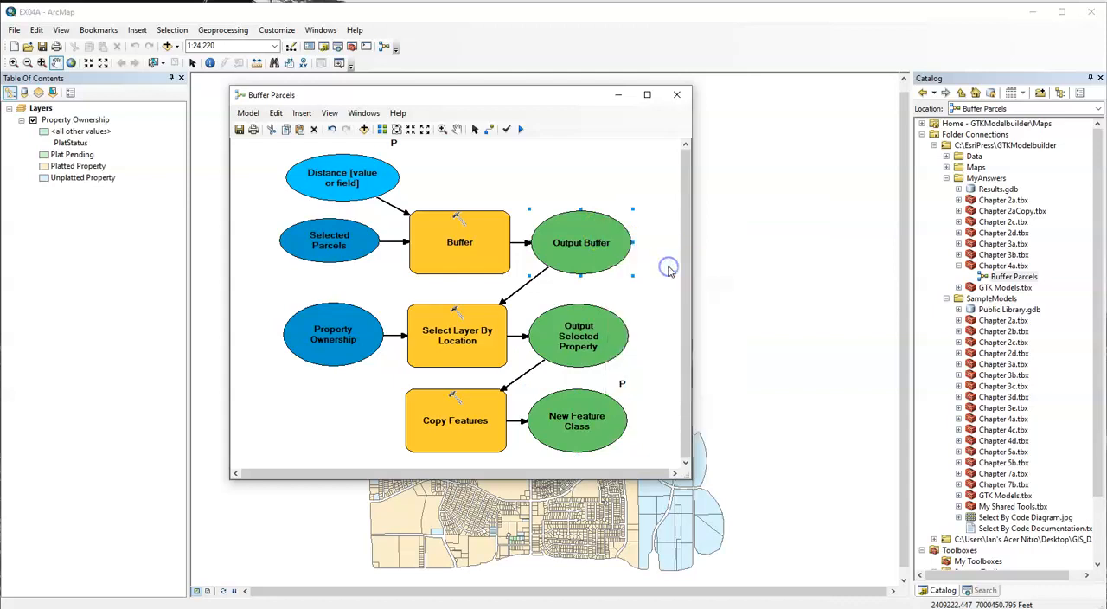
# Mark Output Buffer as Intermediate data, and save and close the Buffer Parcels model.
pyautogui.rightClick(606, 242)
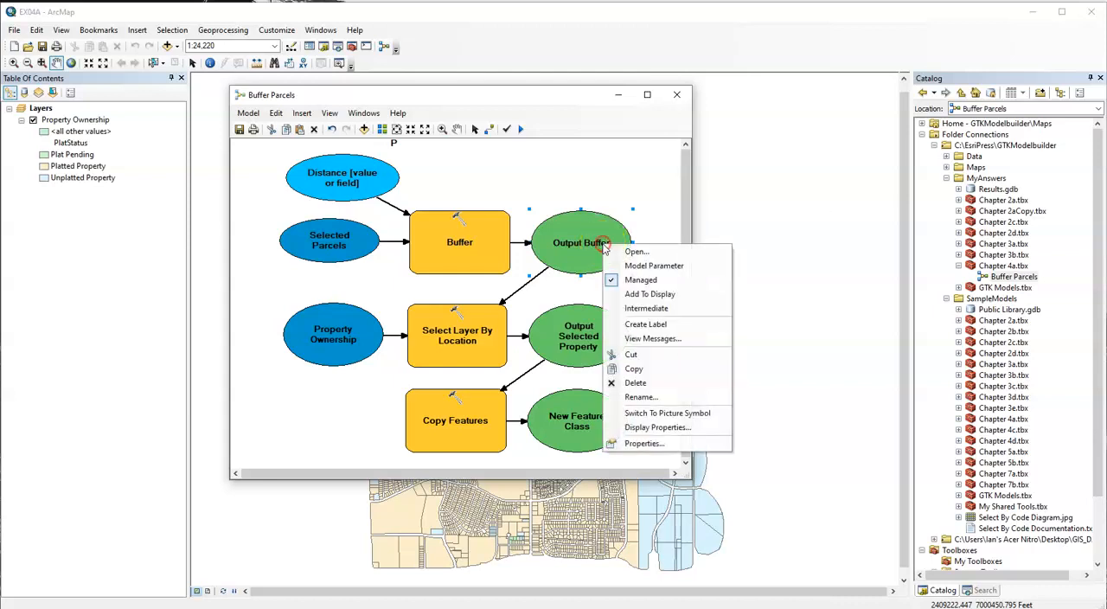
pyautogui.click(678, 310)
pyautogui.rightClick(593, 251)
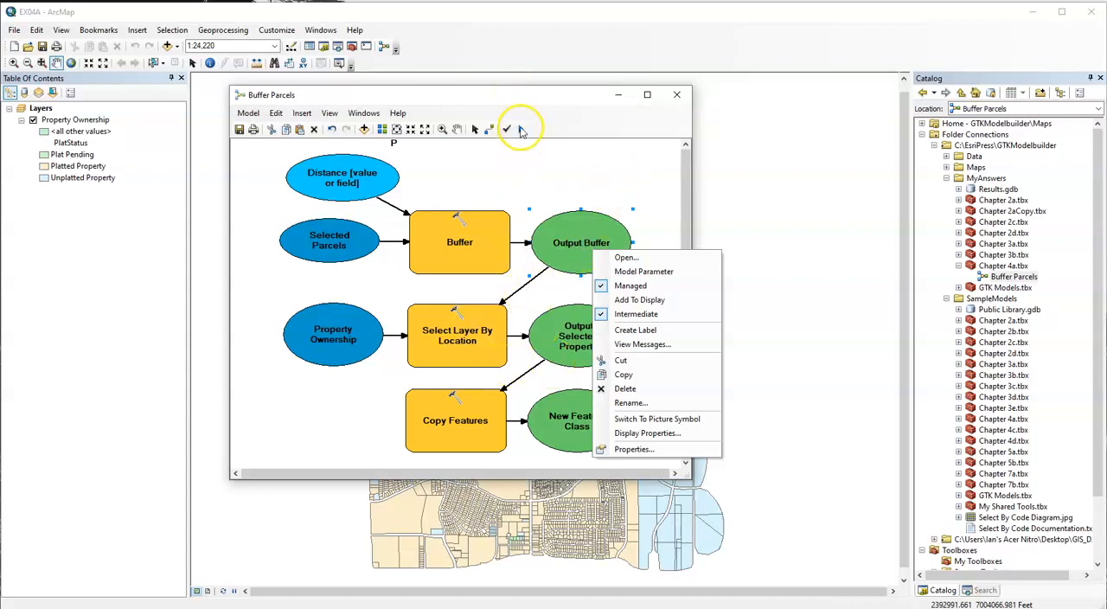
pyautogui.click(545, 103)
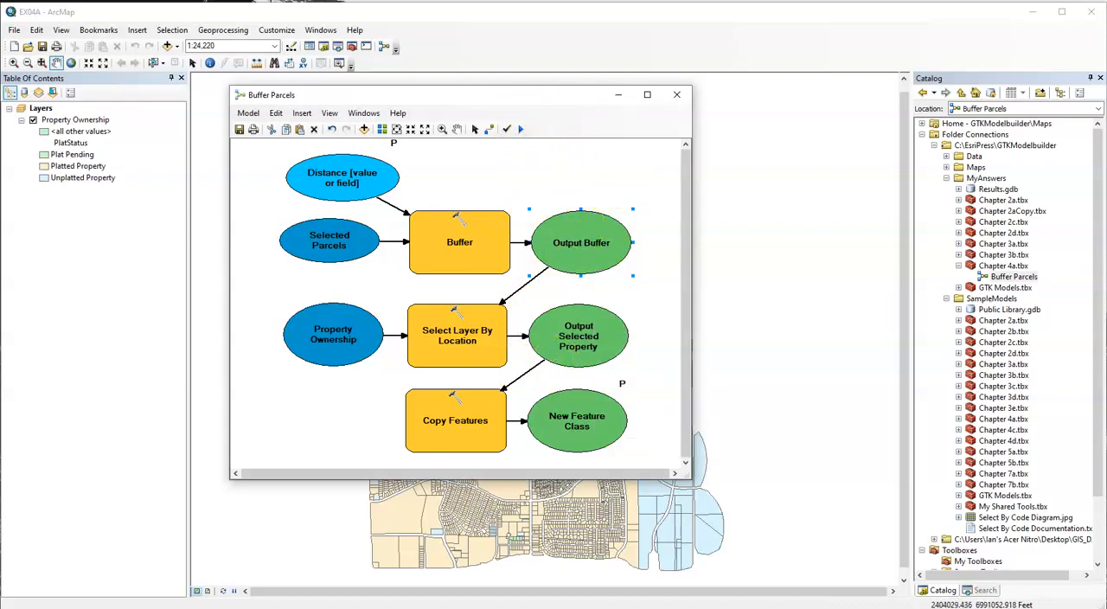
pyautogui.click(238, 130)
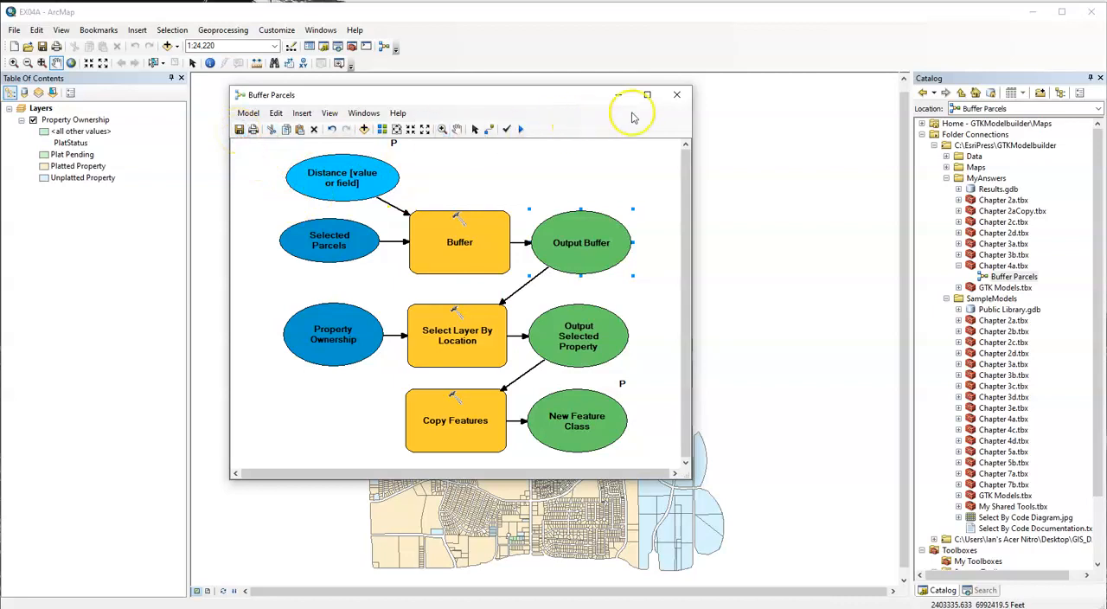
pyautogui.click(677, 95)
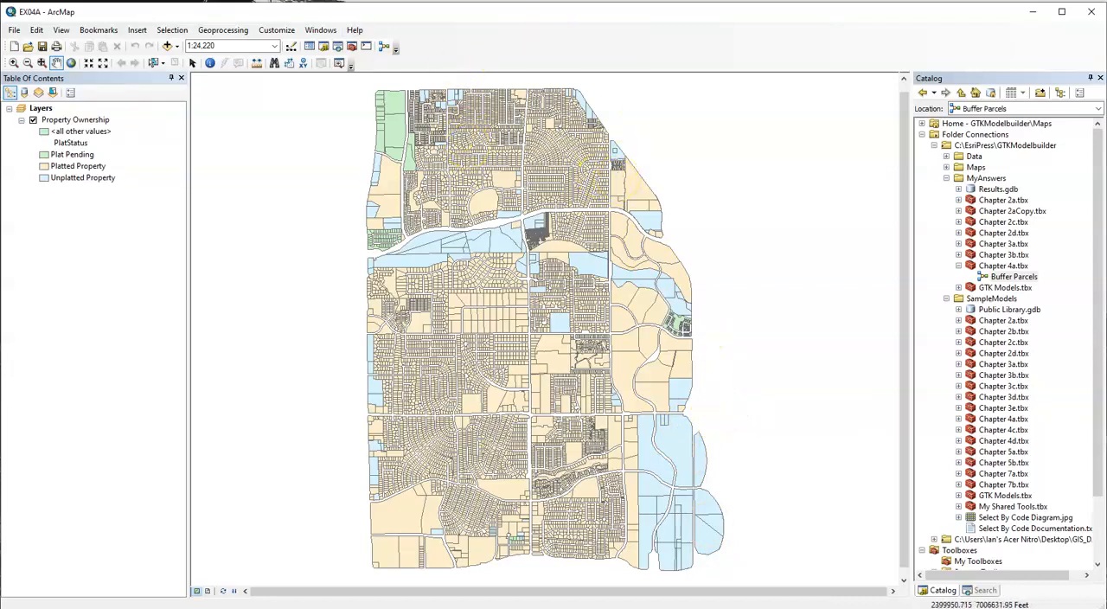
# Review the Current Workspace and Scratch Workspace paths in the map document's geoprocessing environment settings and accept them.
pyautogui.click(228, 33)
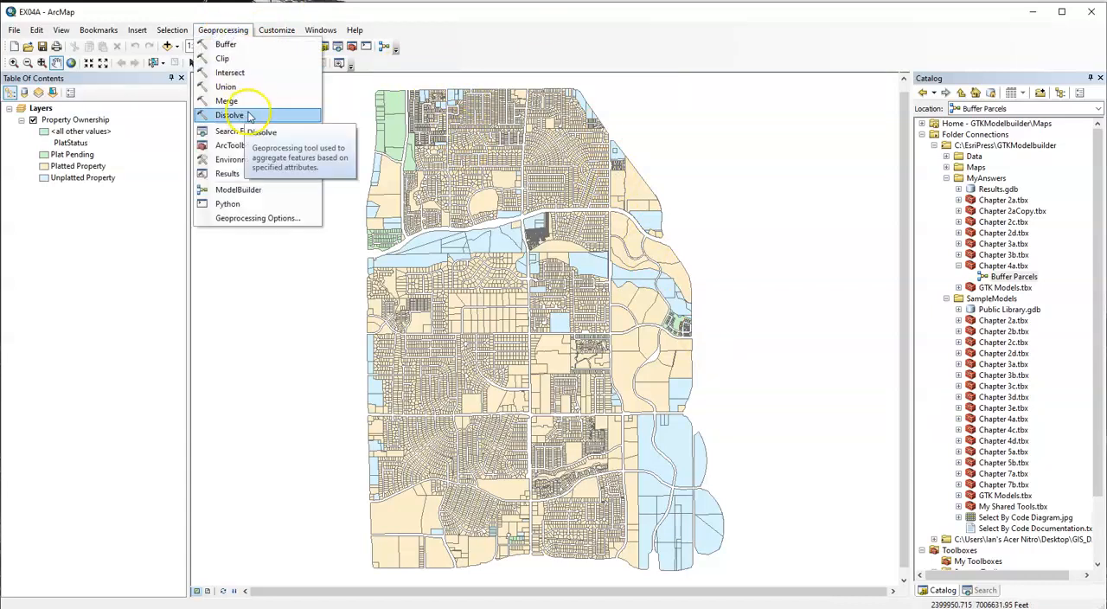
pyautogui.click(262, 159)
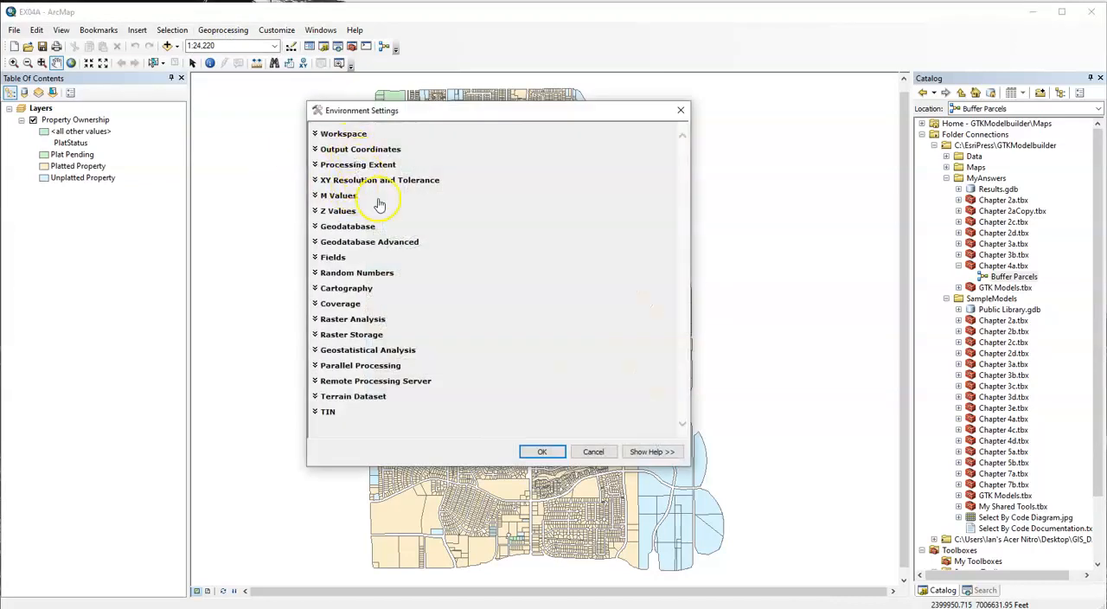
pyautogui.click(355, 136)
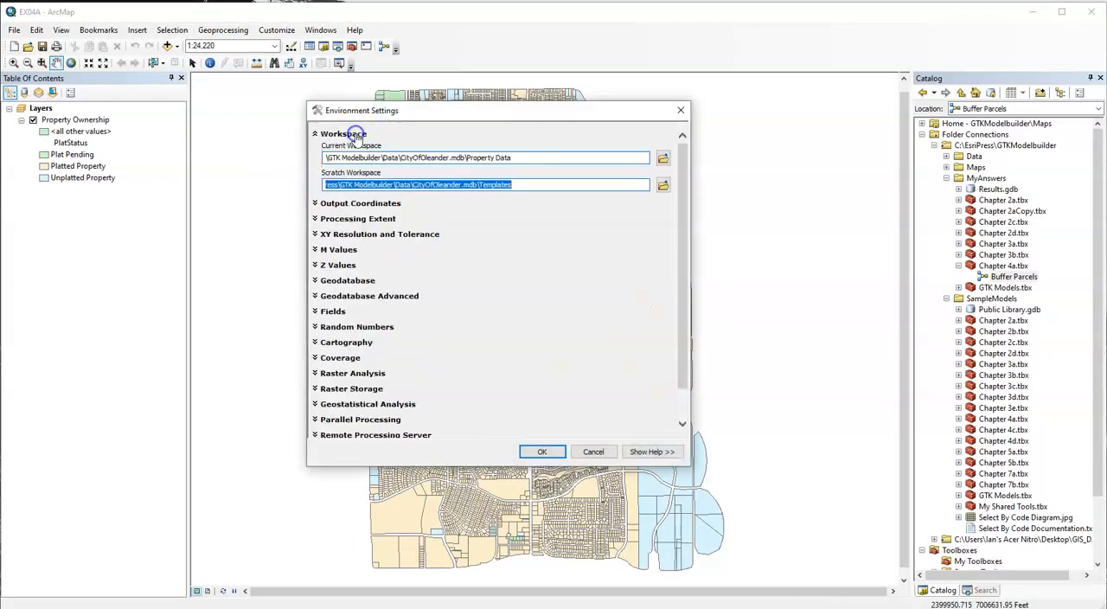
pyautogui.click(597, 158)
pyautogui.click(586, 186)
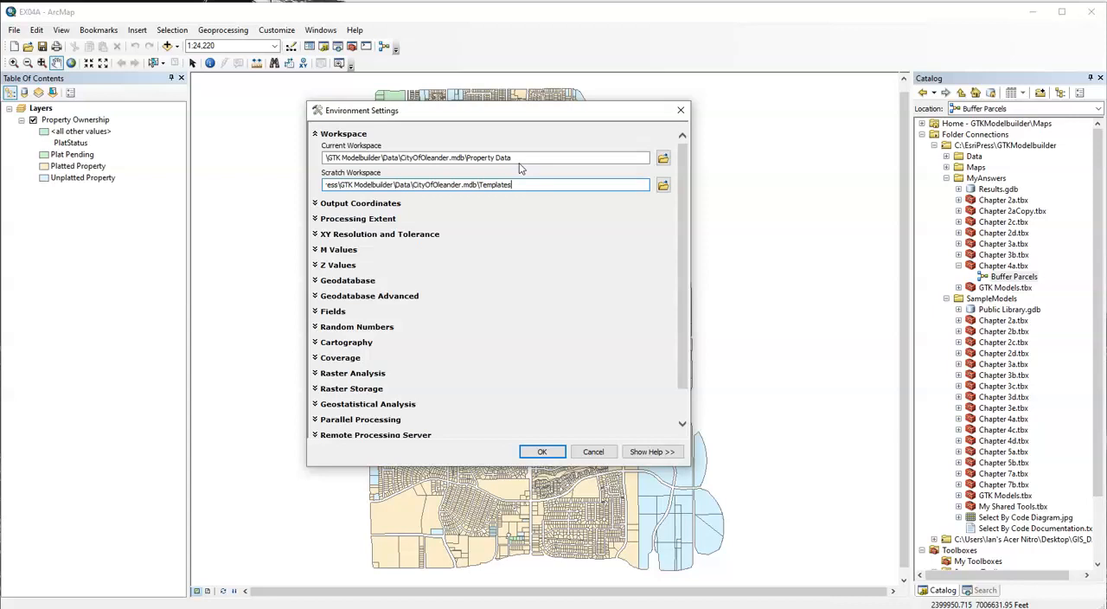
pyautogui.click(666, 158)
pyautogui.click(542, 453)
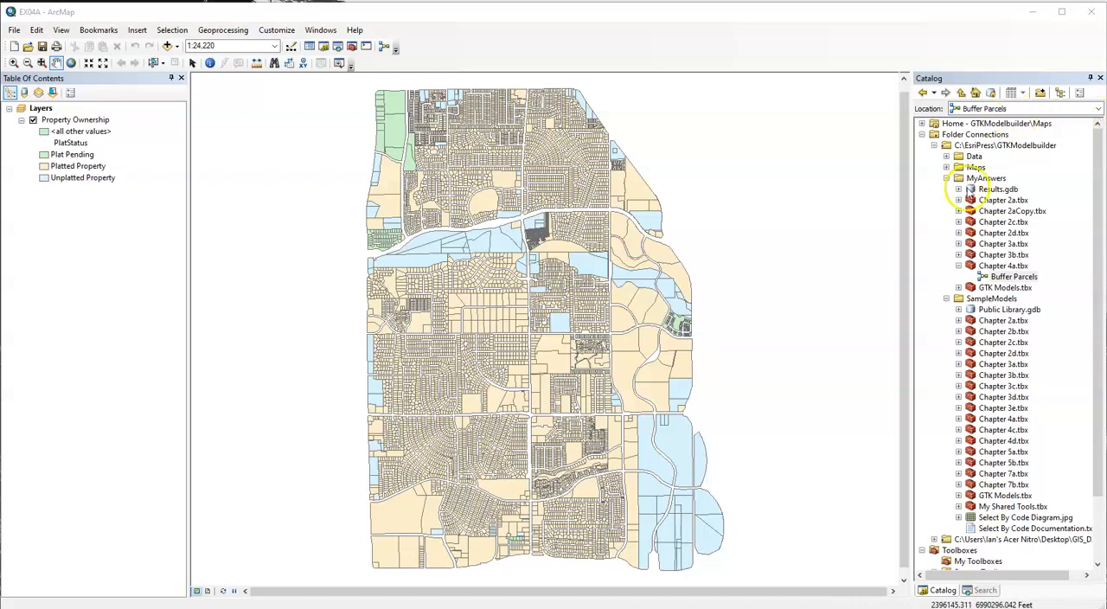
# Open the EX04B.mxd map document from the Maps folder, and collapse the Maps, MyAnswers and SampleModels folders in the catalog.
pyautogui.click(946, 167)
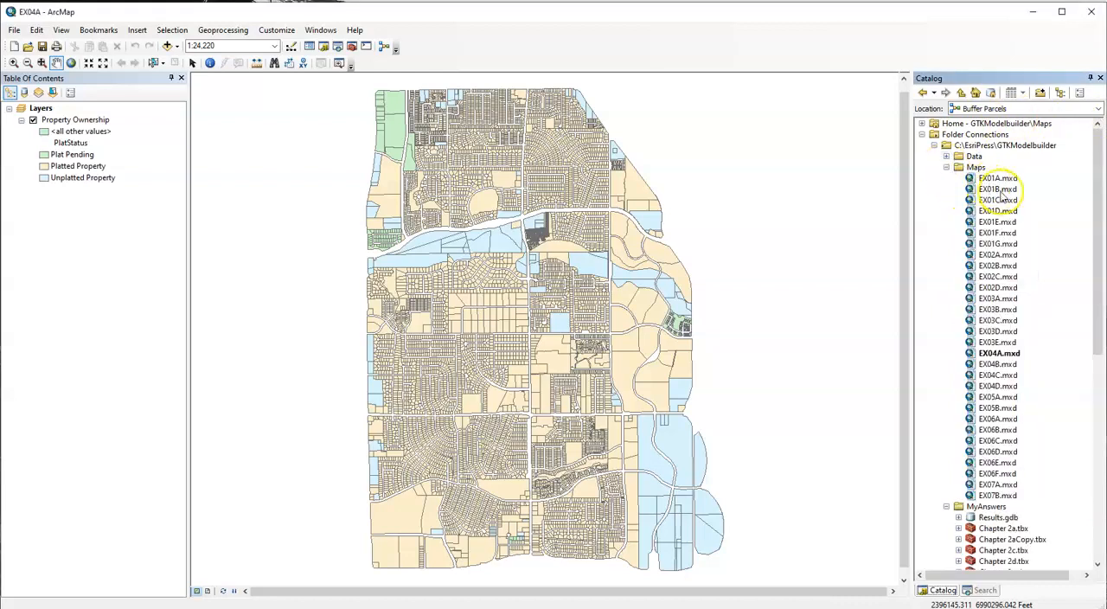
pyautogui.doubleClick(999, 365)
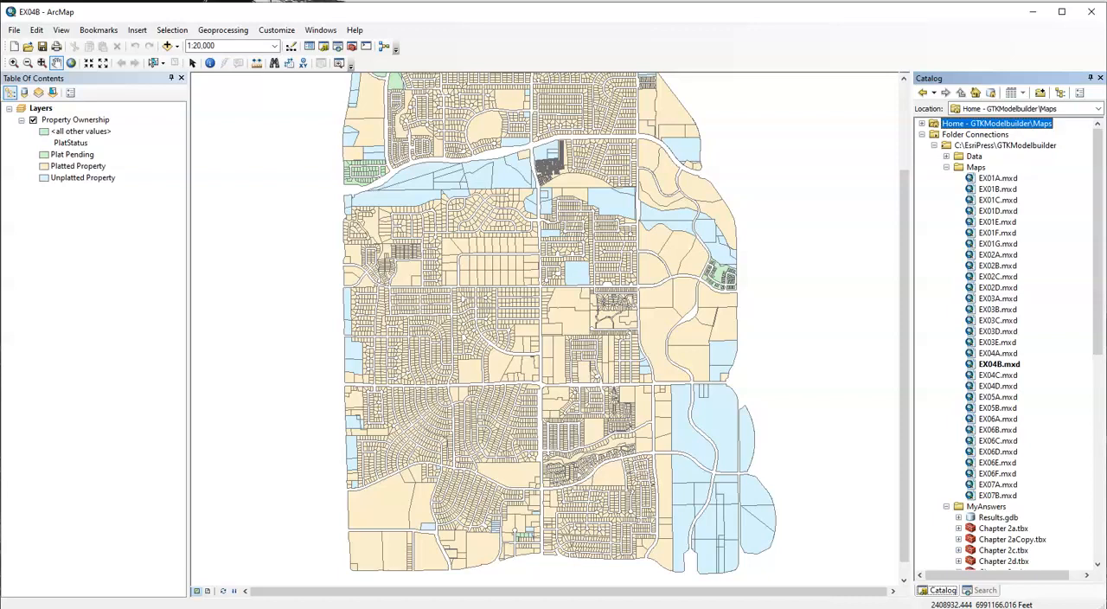
pyautogui.click(947, 166)
pyautogui.click(946, 178)
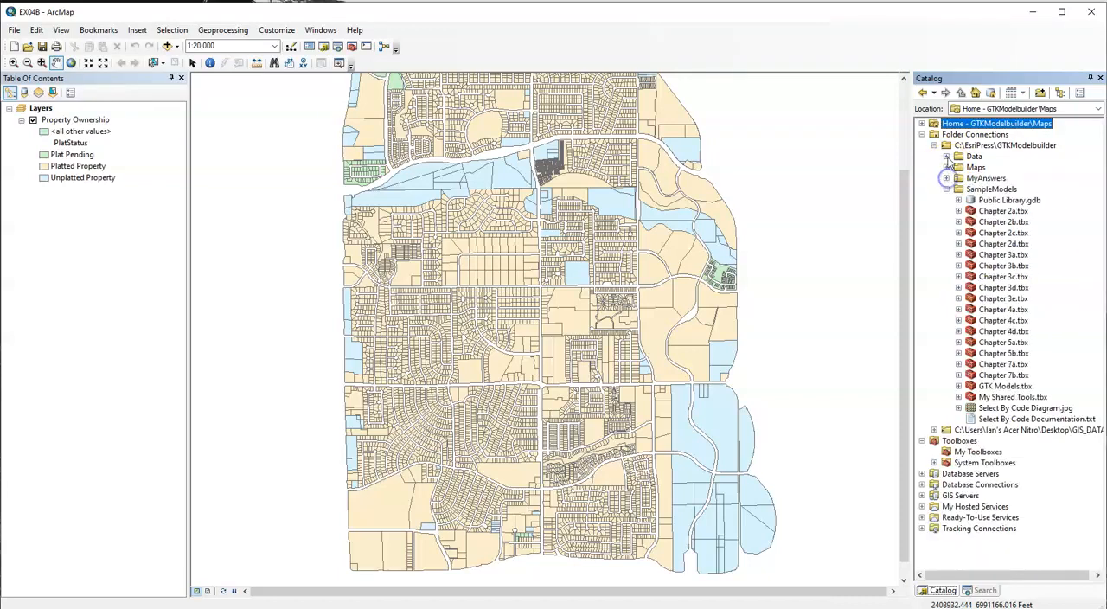
pyautogui.click(946, 189)
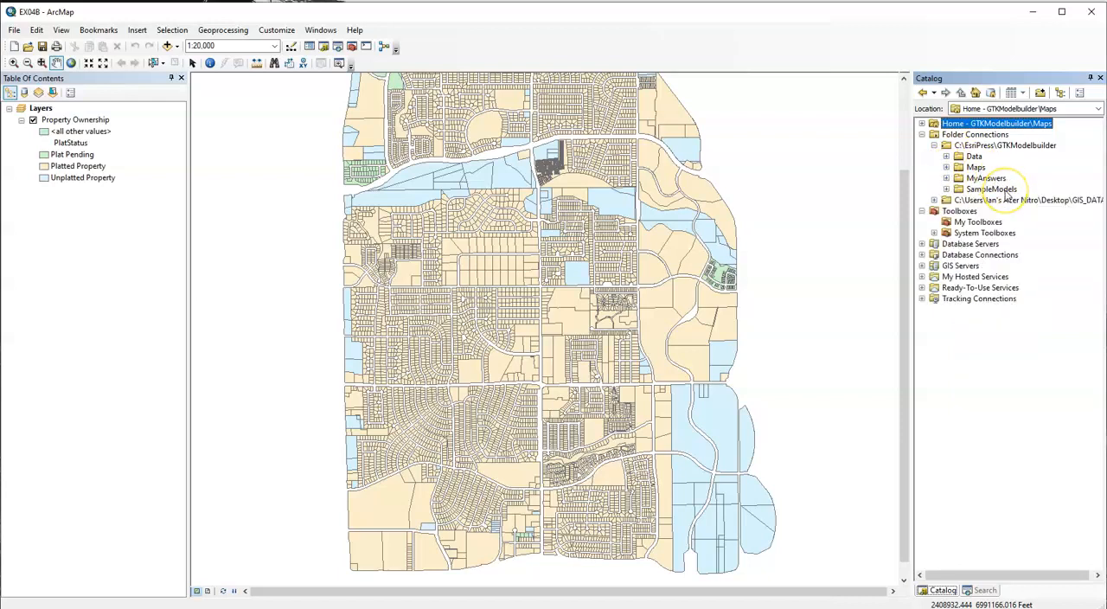
# Examine the models in the OFD_Analysis toolbox of OleanderFireDept.mdb in the Data folder.
pyautogui.click(946, 157)
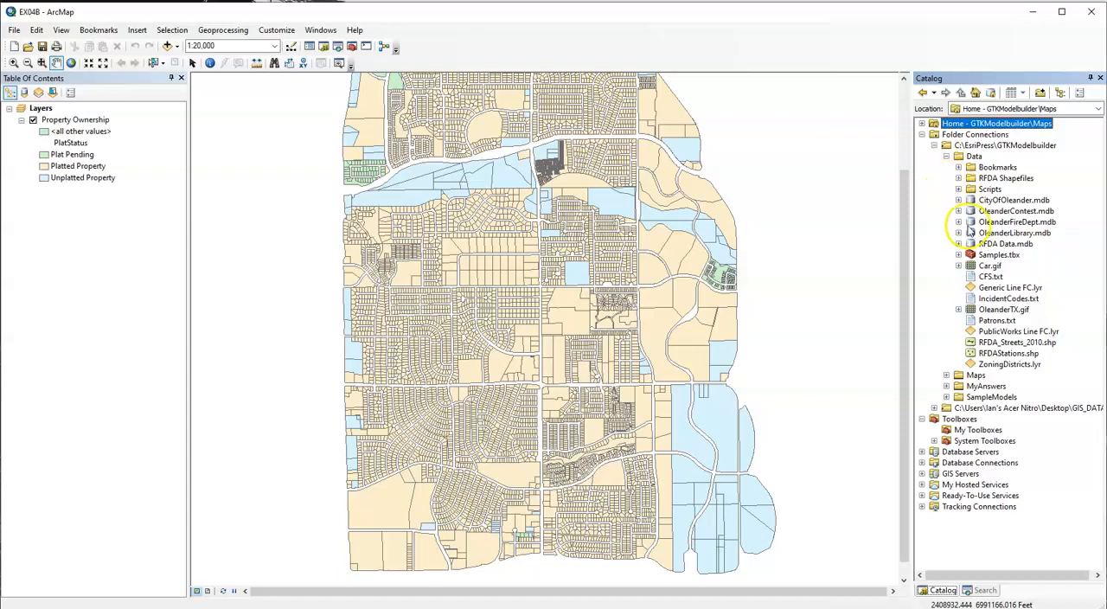
pyautogui.click(958, 222)
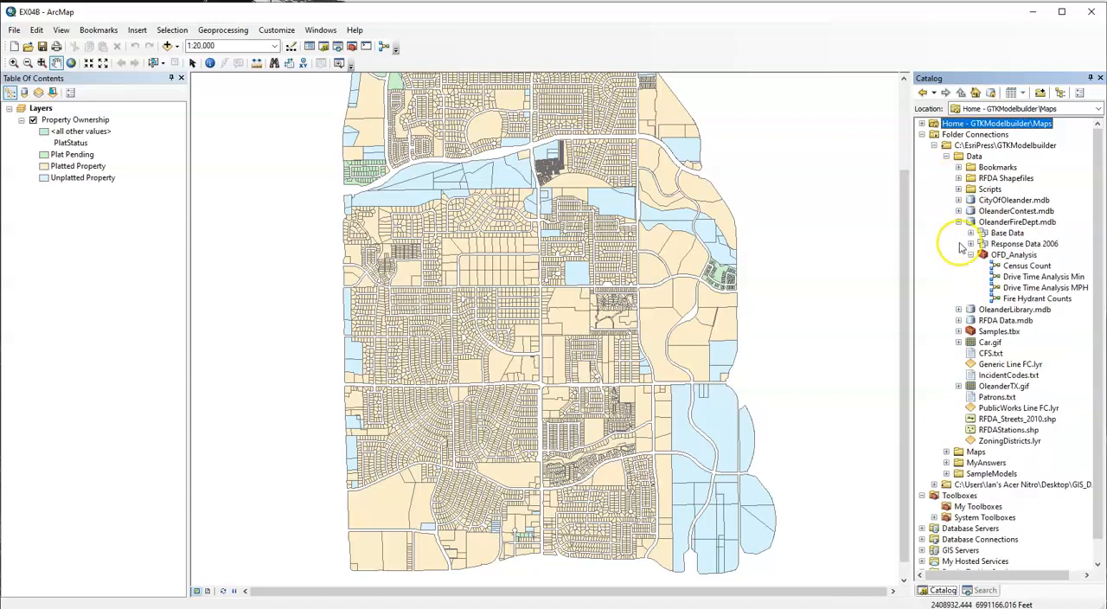
pyautogui.click(971, 254)
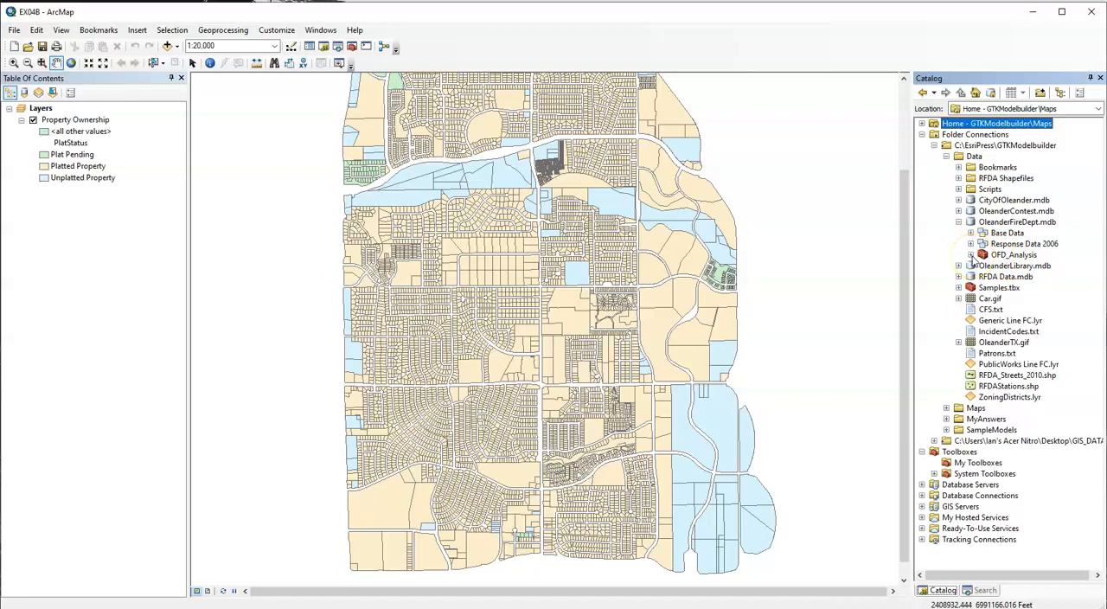
pyautogui.click(972, 256)
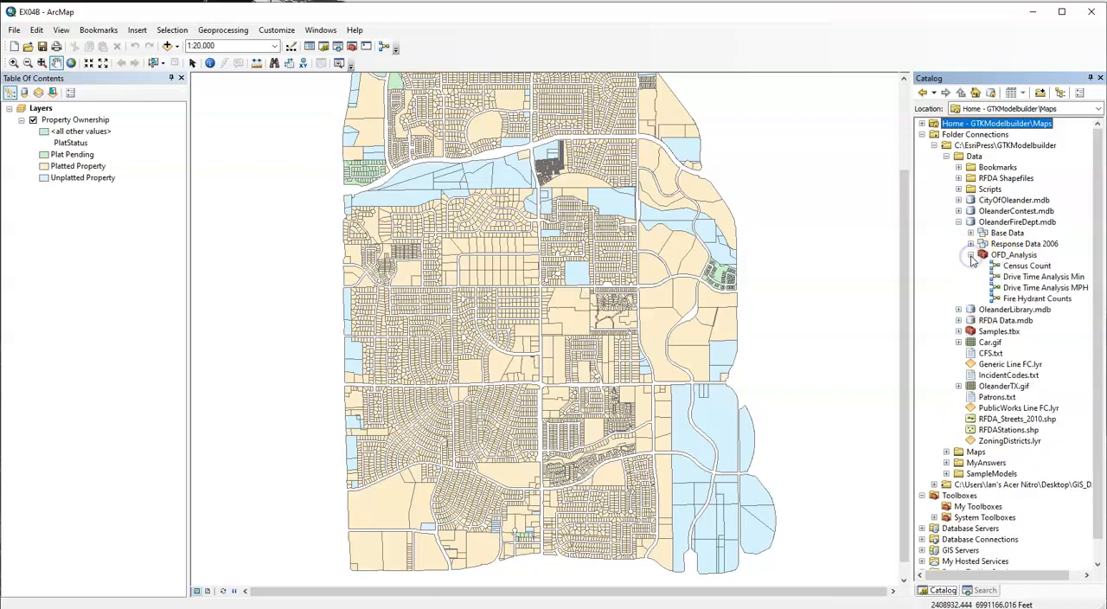
pyautogui.click(1005, 259)
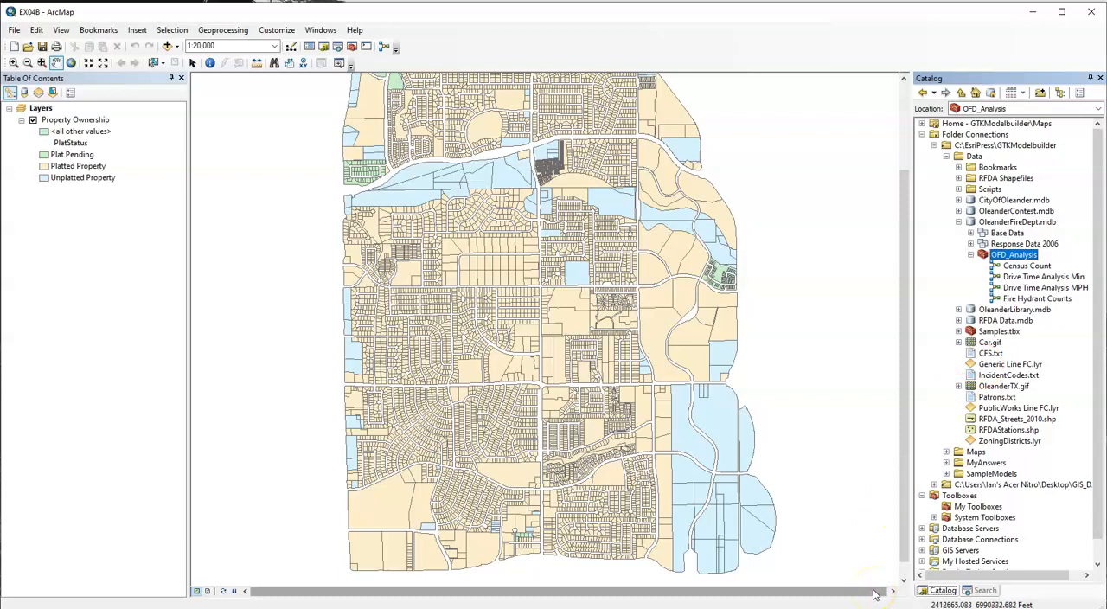
pyautogui.click(1027, 266)
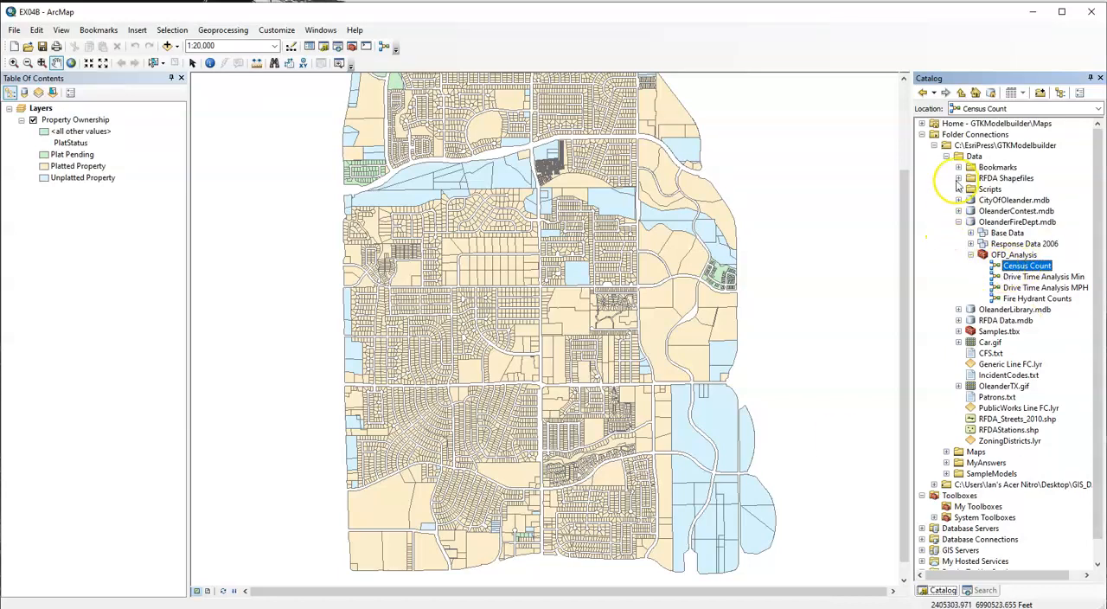
# Create a new toolbox named My Shared Tools in the MyAnswers folder.
pyautogui.click(946, 157)
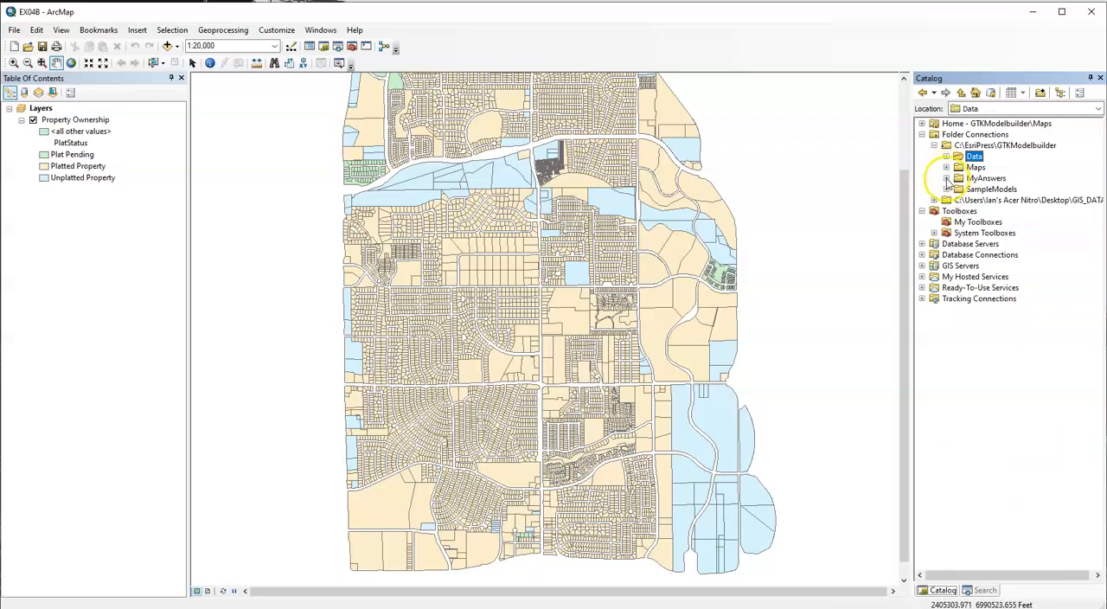
pyautogui.click(946, 178)
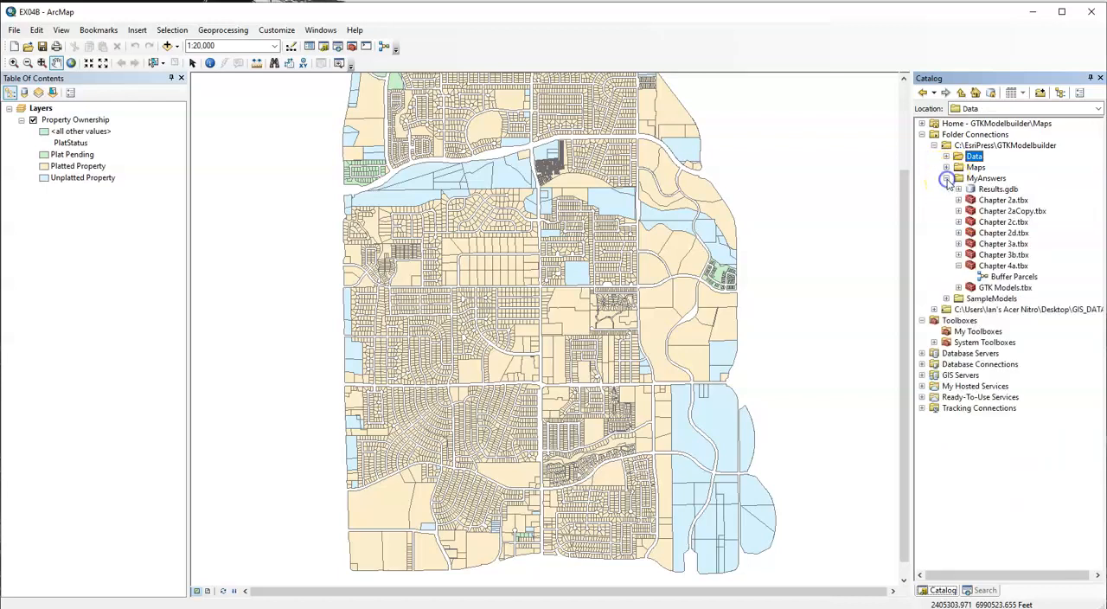
pyautogui.click(985, 179)
pyautogui.rightClick(988, 179)
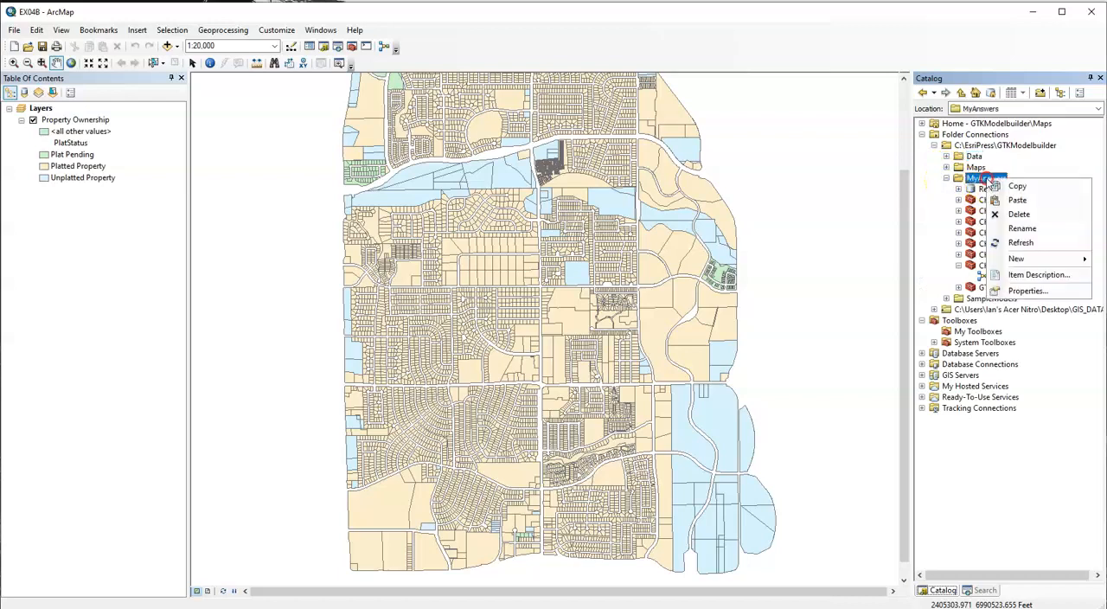
pyautogui.moveTo(1035, 261)
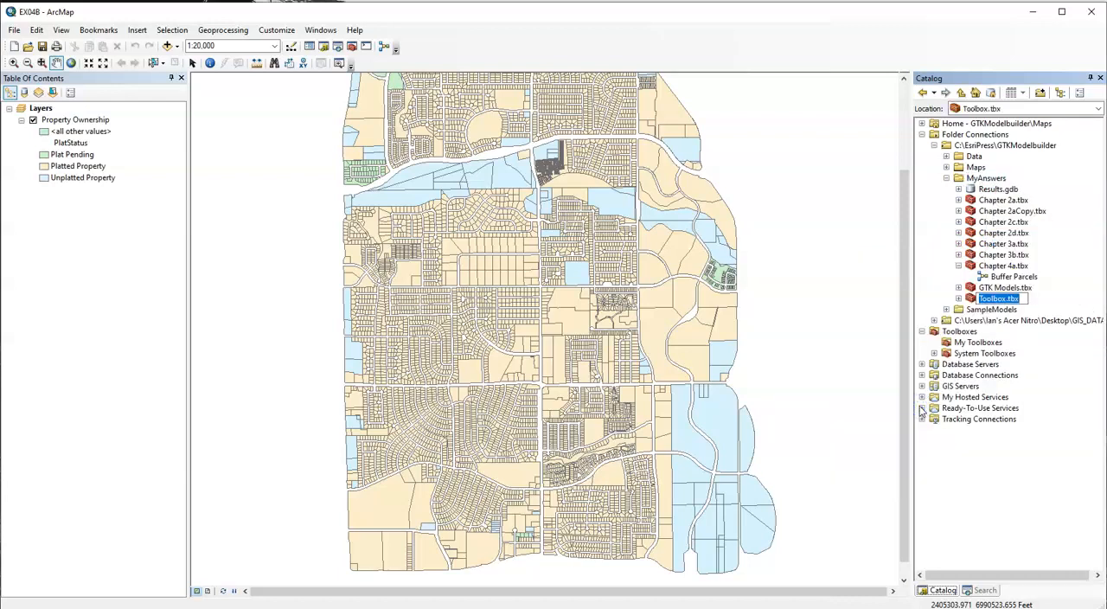
pyautogui.write('My Shared Tools')
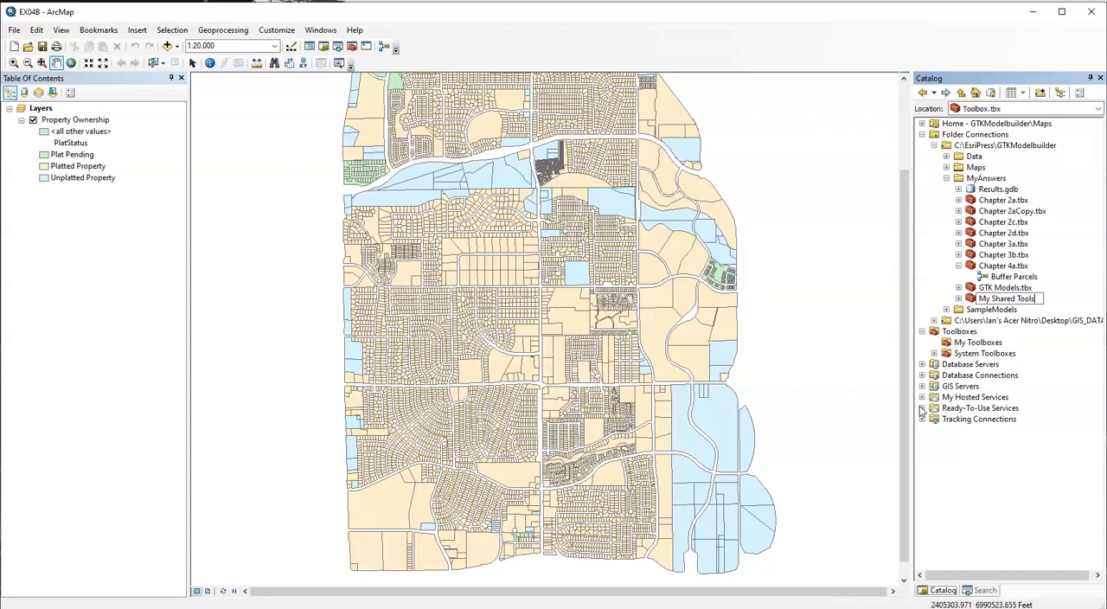
pyautogui.press('Return')
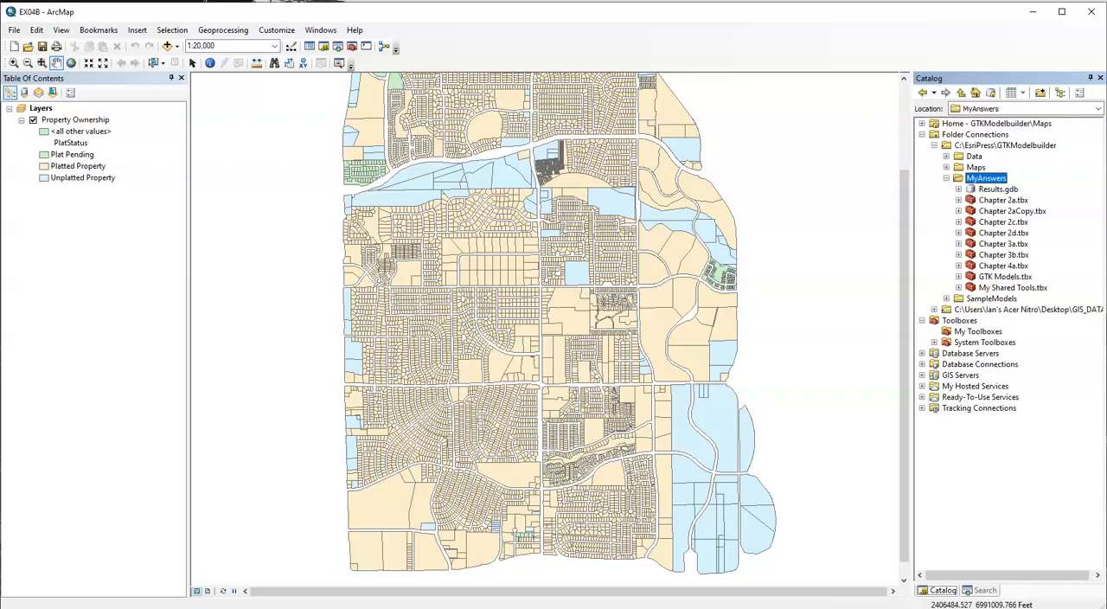
# Copy the Census Count model from the OFD_Analysis toolbox of OleanderFireDept.mdb into the My Shared Tools toolbox in MyAnswers.
pyautogui.click(946, 156)
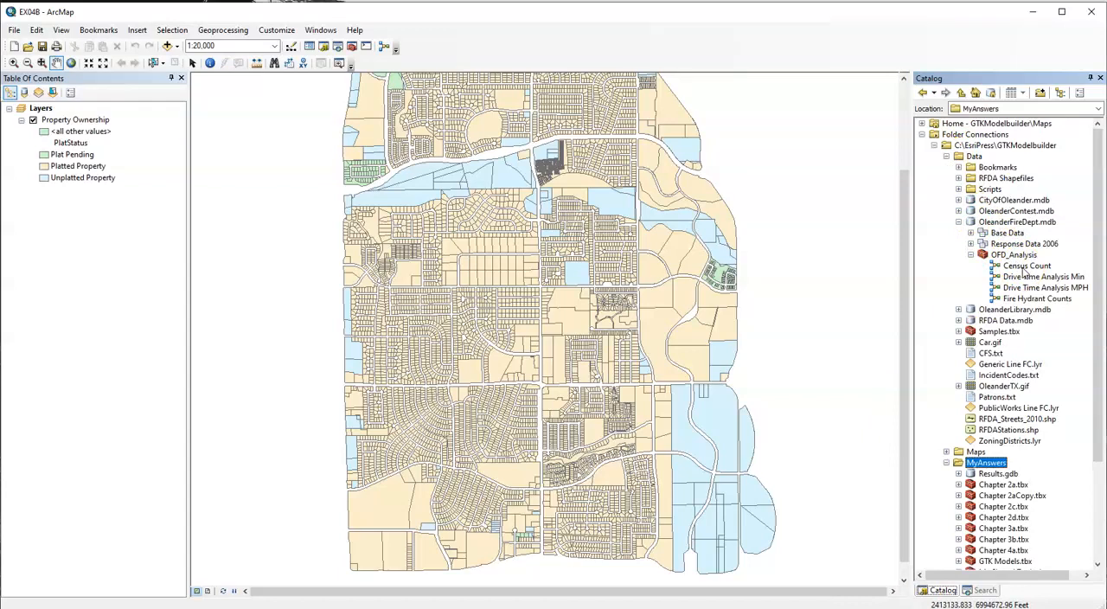
pyautogui.rightClick(1023, 269)
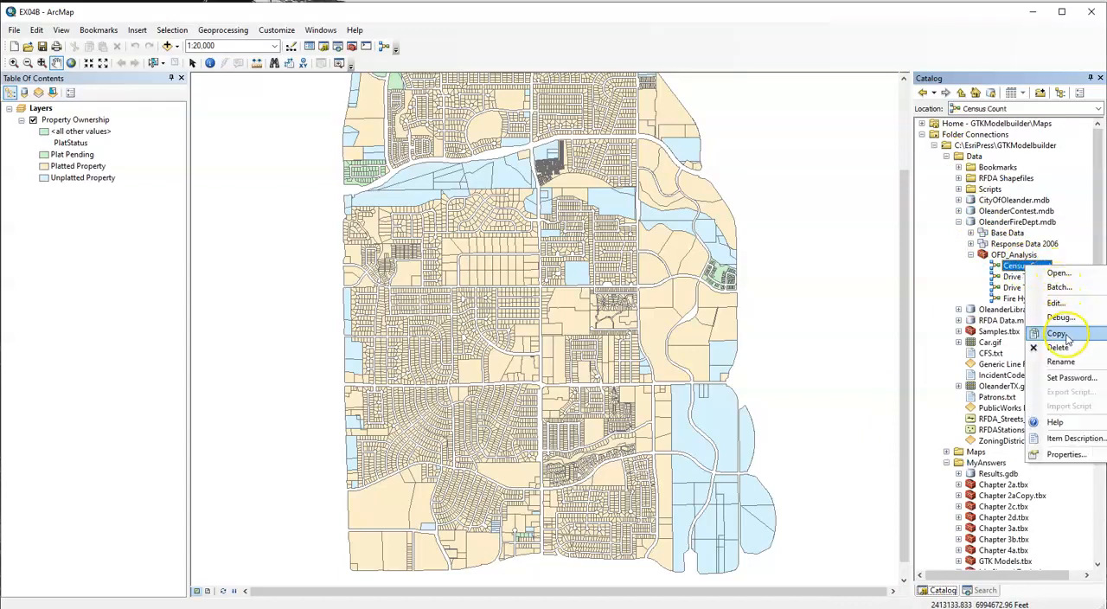
pyautogui.click(1067, 337)
pyautogui.scroll(-1, 1005, 477)
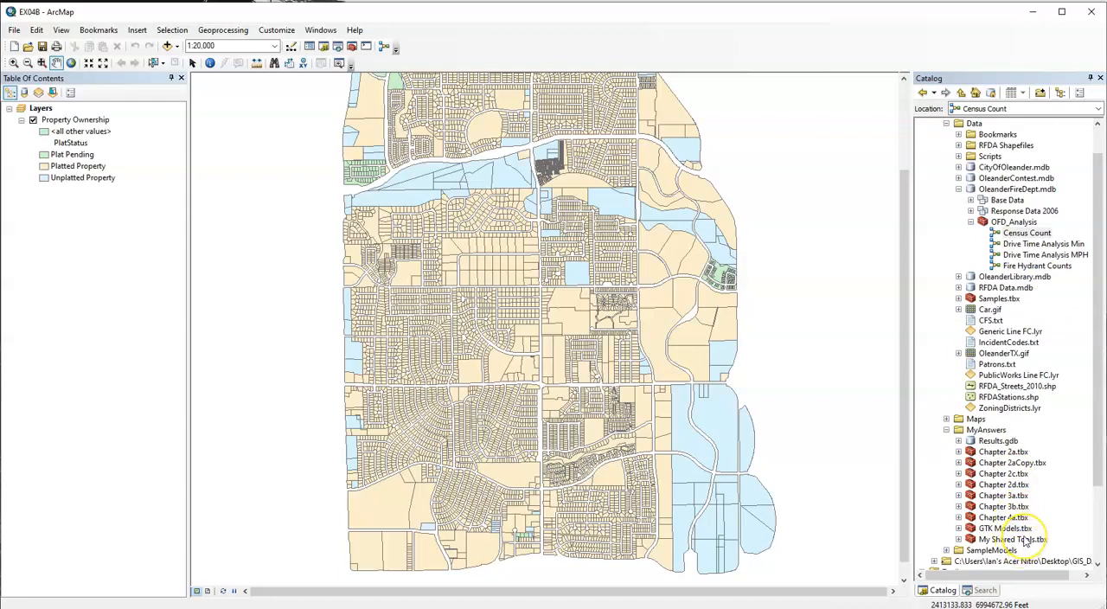
pyautogui.rightClick(1025, 542)
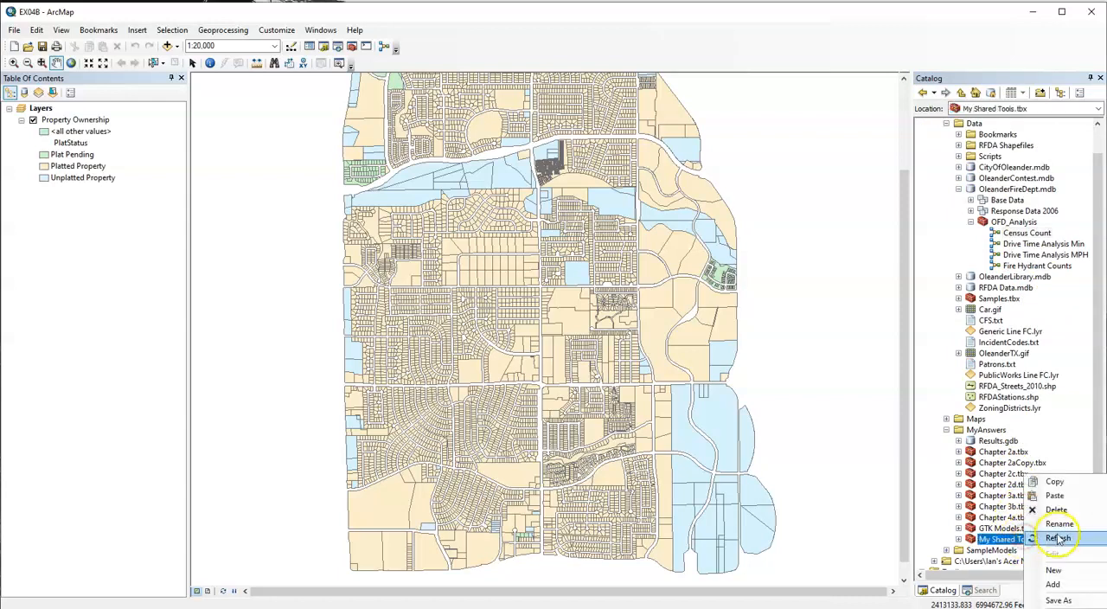
pyautogui.click(1070, 495)
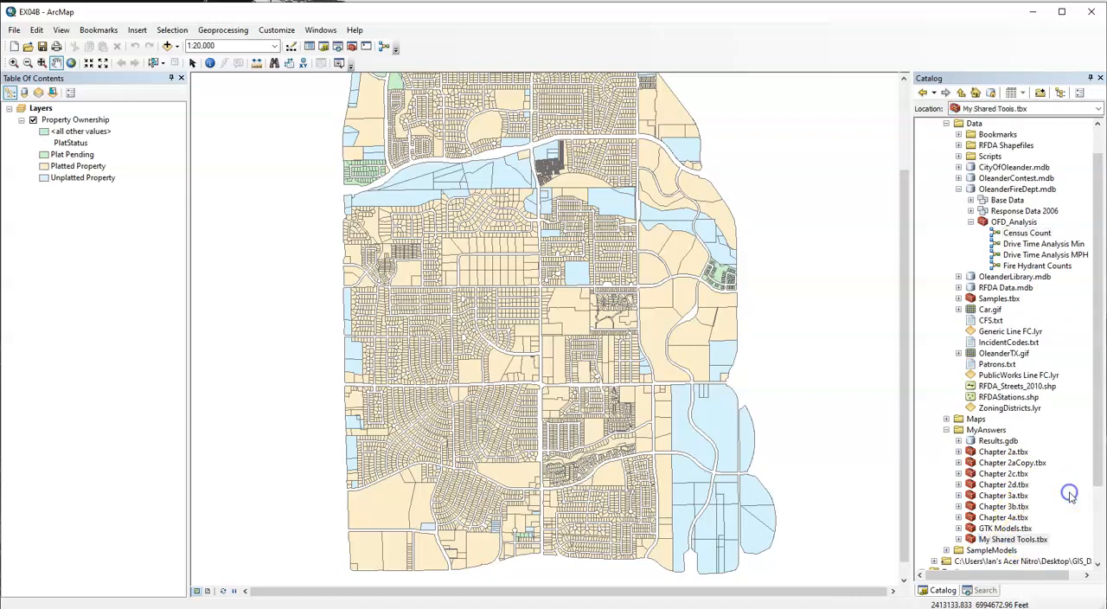
# Expand and refresh the My Shared Tools toolbox, and select its Census Count model to check the copy.
pyautogui.click(958, 539)
pyautogui.scroll(-1, 995, 523)
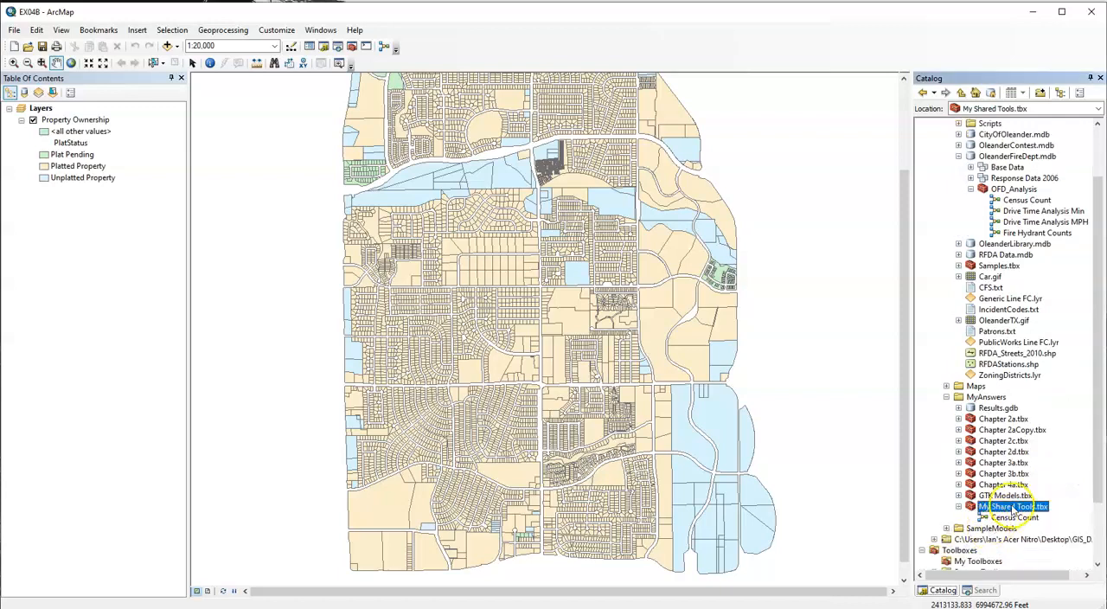
pyautogui.rightClick(1014, 510)
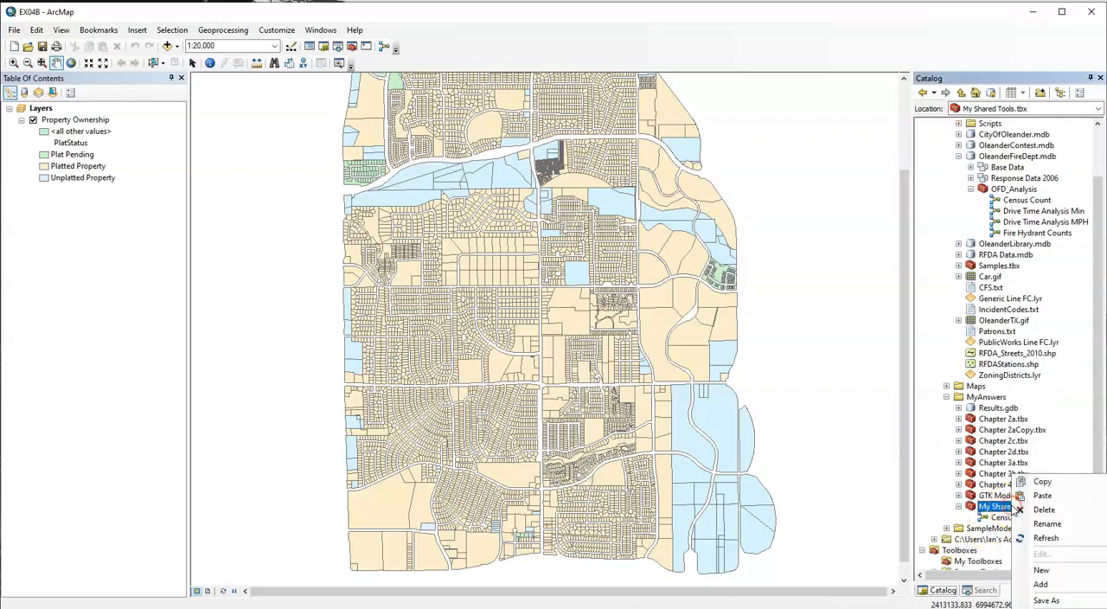
pyautogui.click(1042, 539)
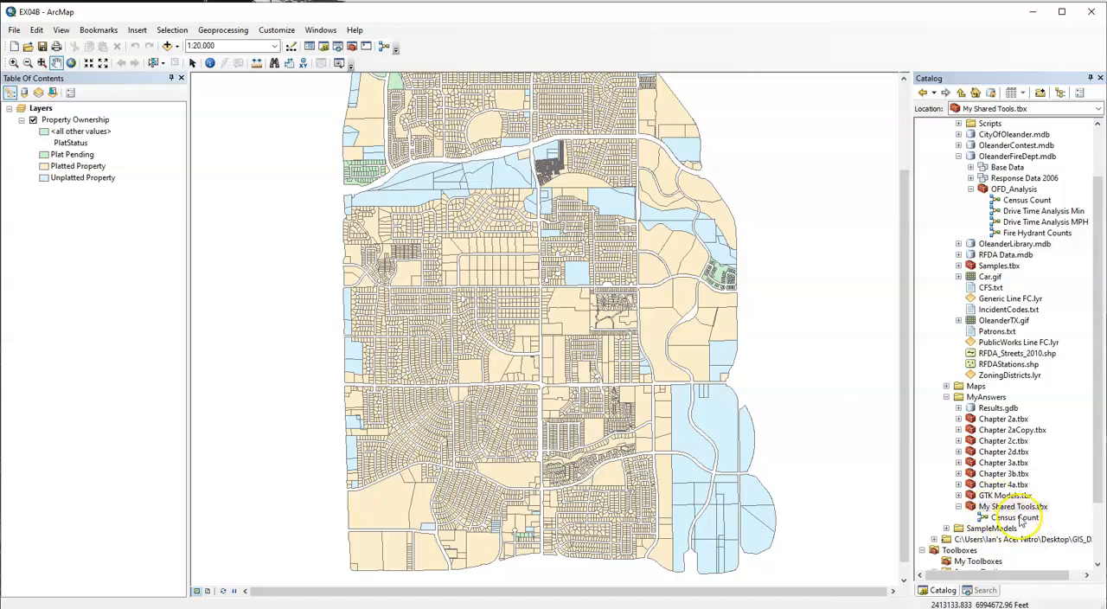
pyautogui.click(1021, 516)
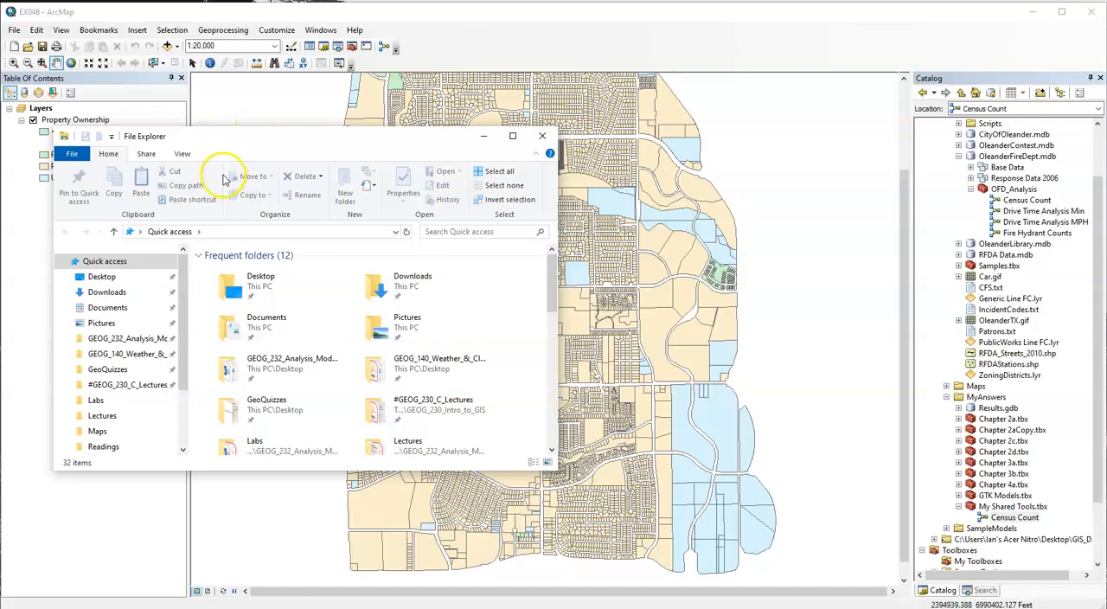
# Switch to File Explorer, browse to C:\EsriPress\GTKModelbuilder\MyAnswers, and select the My Shared Tools toolbox file.
pyautogui.moveTo(293, 138); pyautogui.dragTo(497, 91)
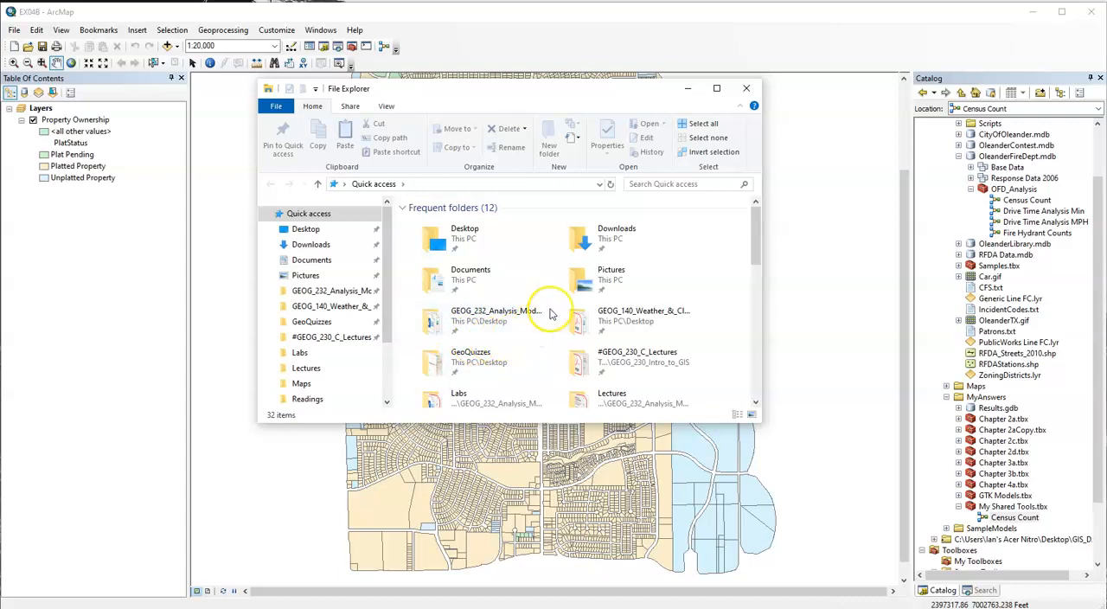
pyautogui.scroll(-2, 298, 320)
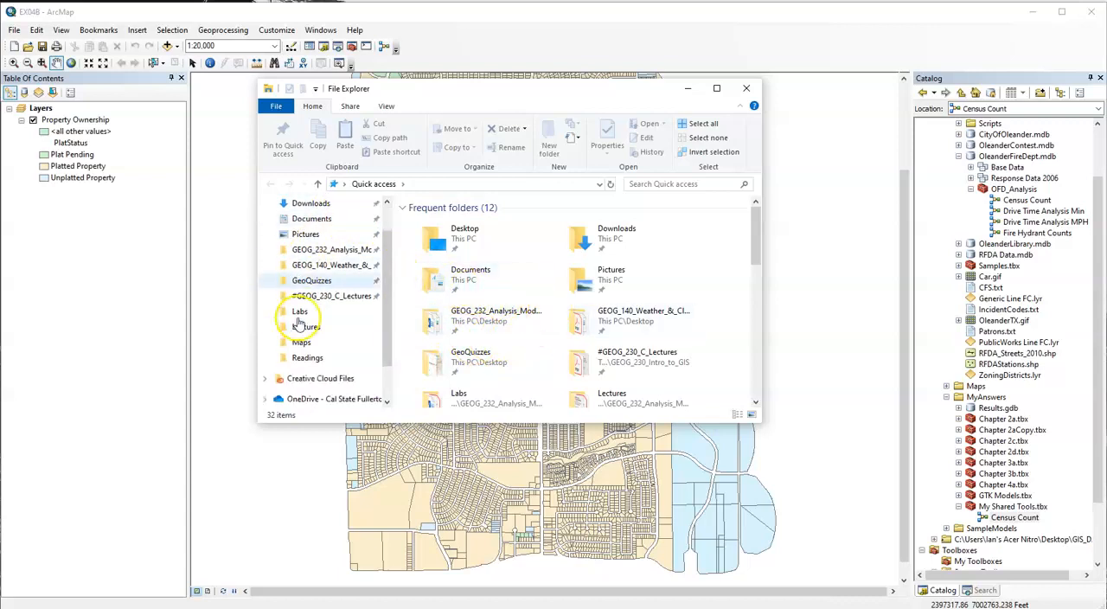
pyautogui.click(302, 373)
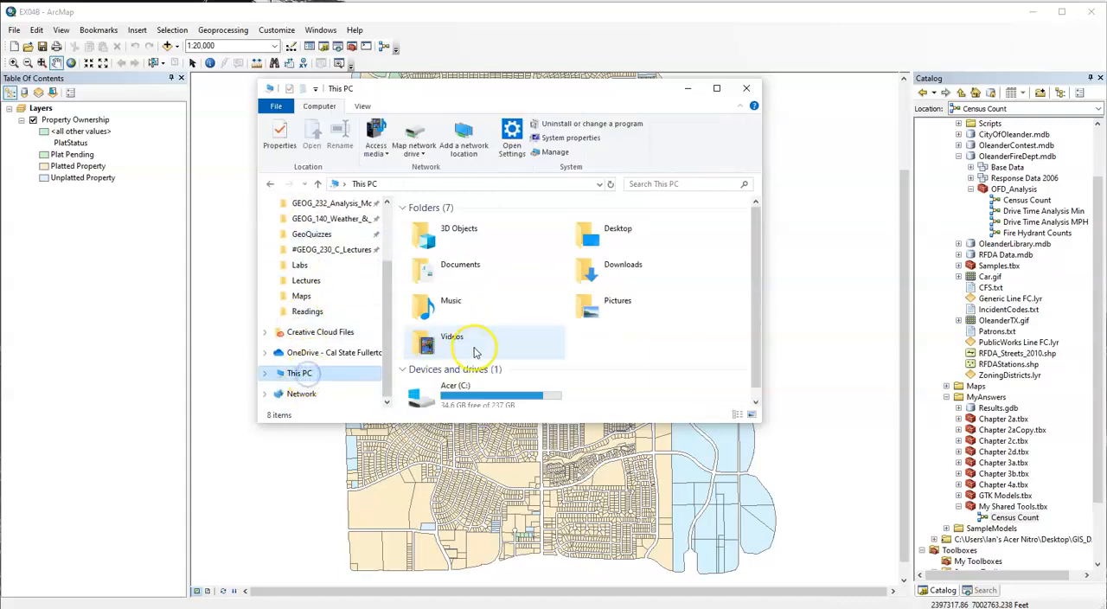
pyautogui.doubleClick(496, 379)
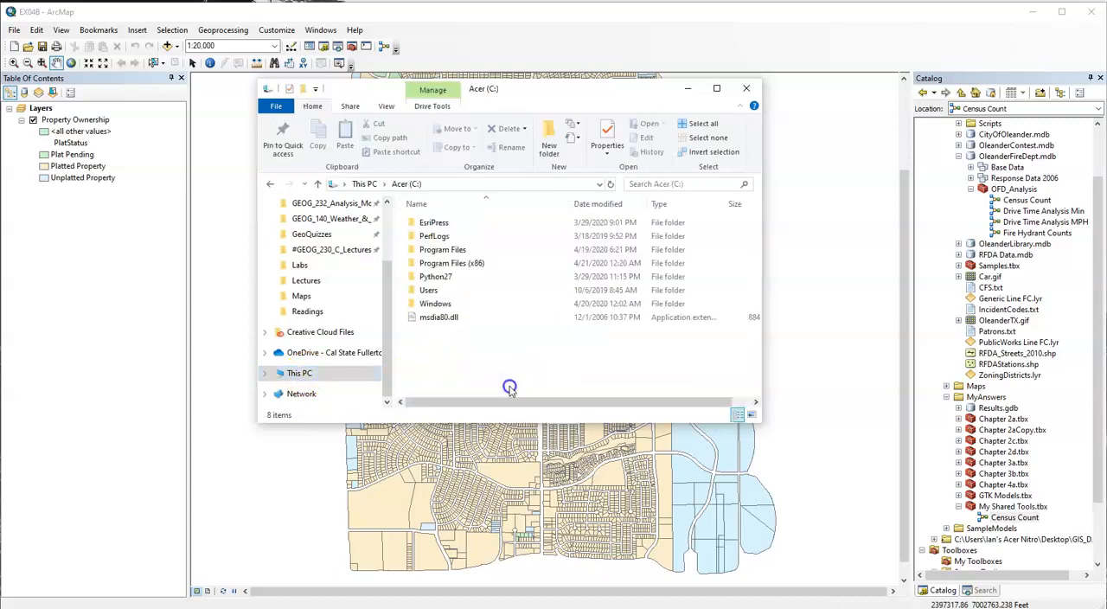
pyautogui.doubleClick(441, 223)
pyautogui.click(486, 237)
pyautogui.doubleClick(487, 237)
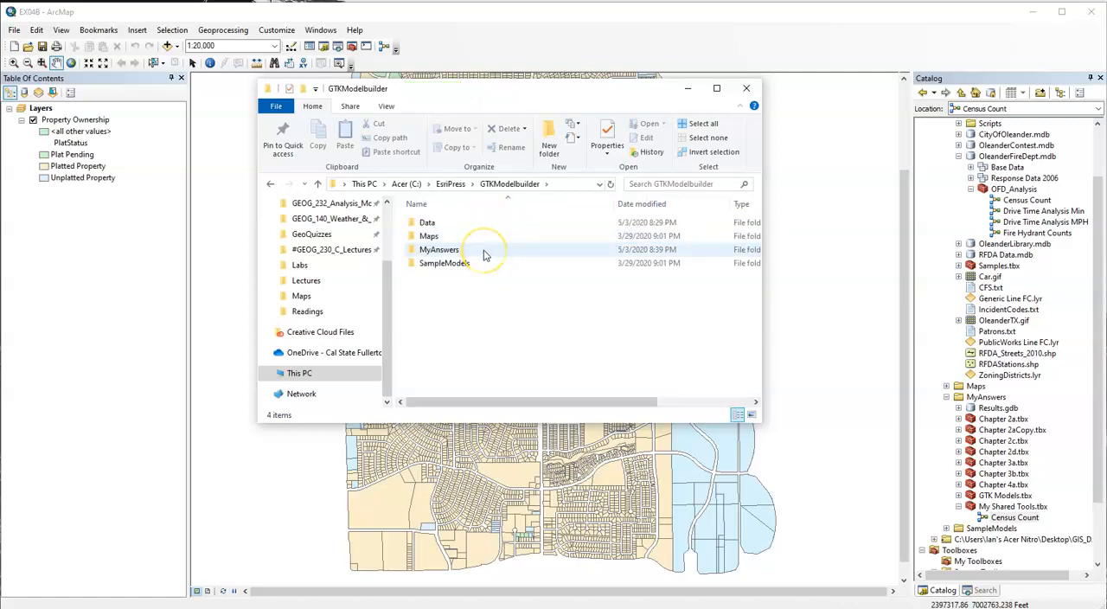
pyautogui.doubleClick(482, 250)
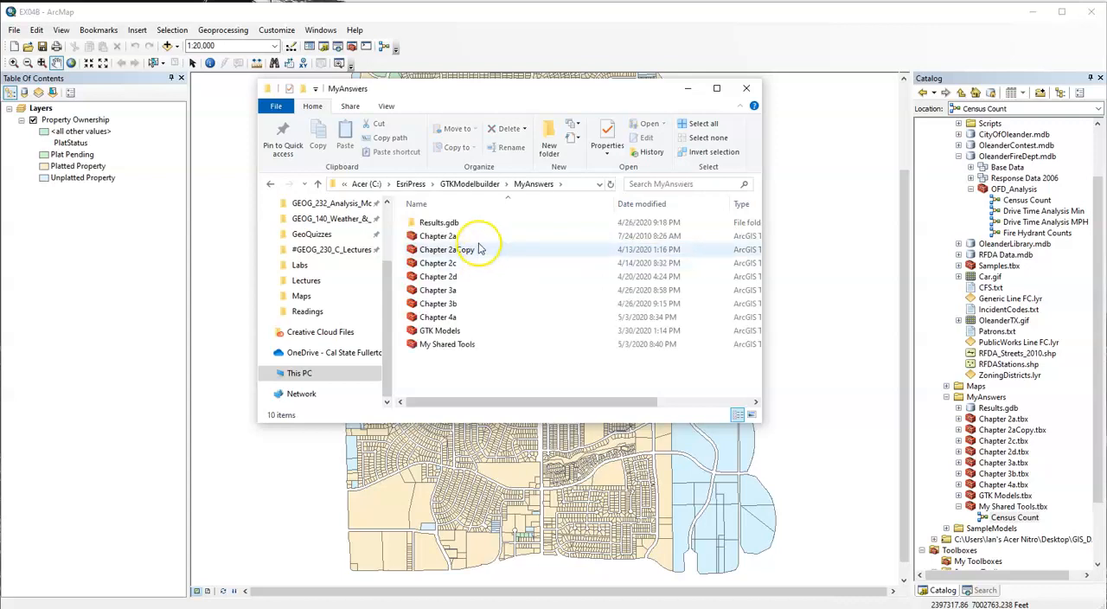
pyautogui.click(477, 345)
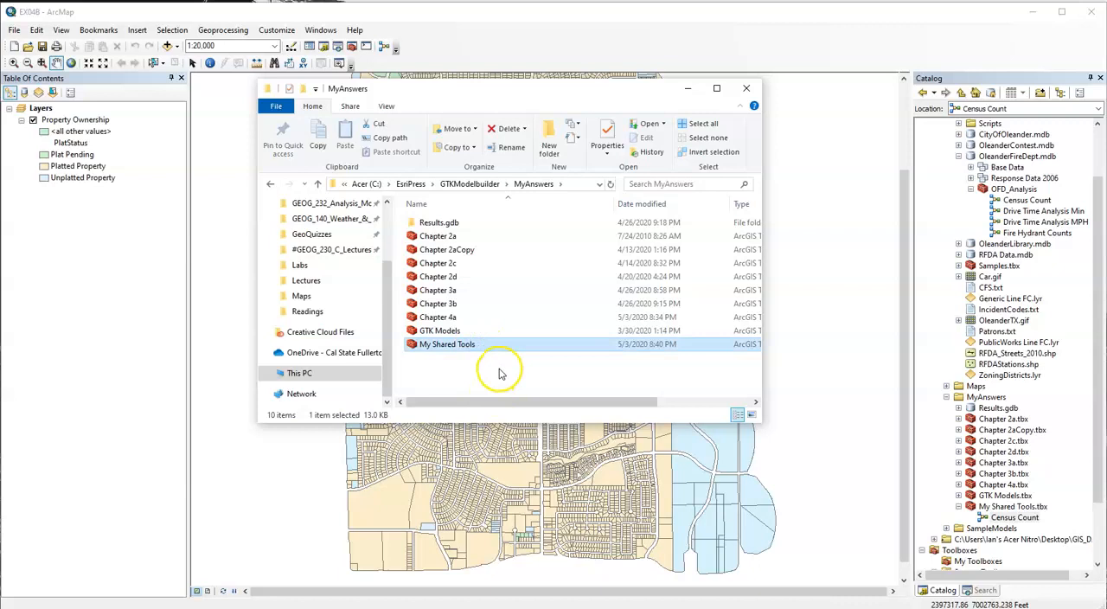